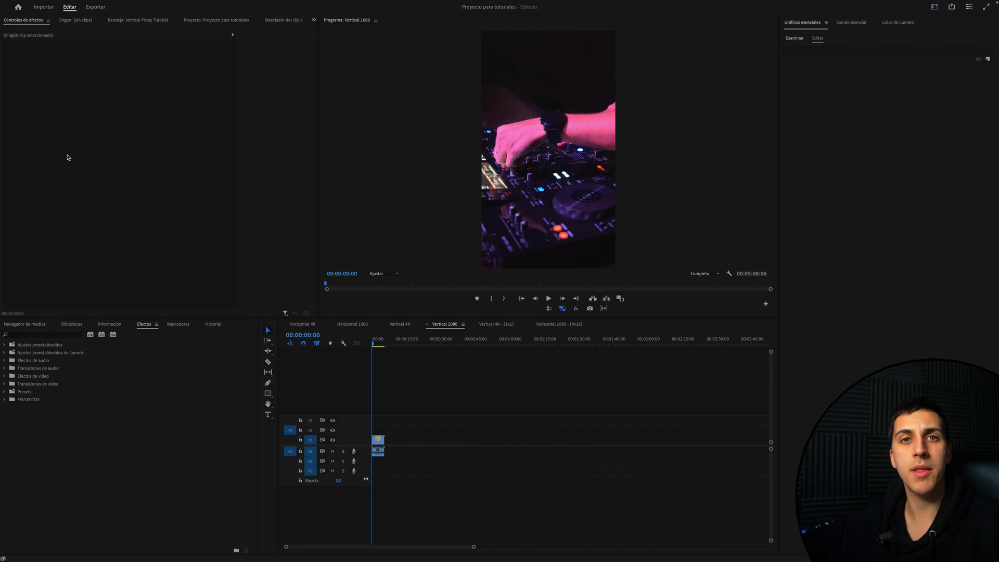
# Step: Keep the Program monitor playback resolution at Completa (full)
pyautogui.click(653, 291)
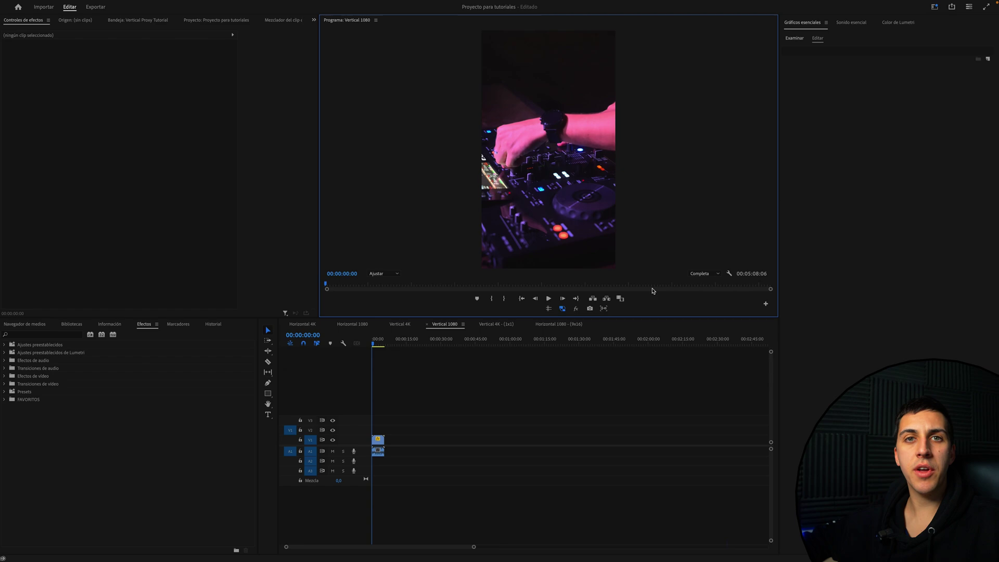
pyautogui.click(700, 274)
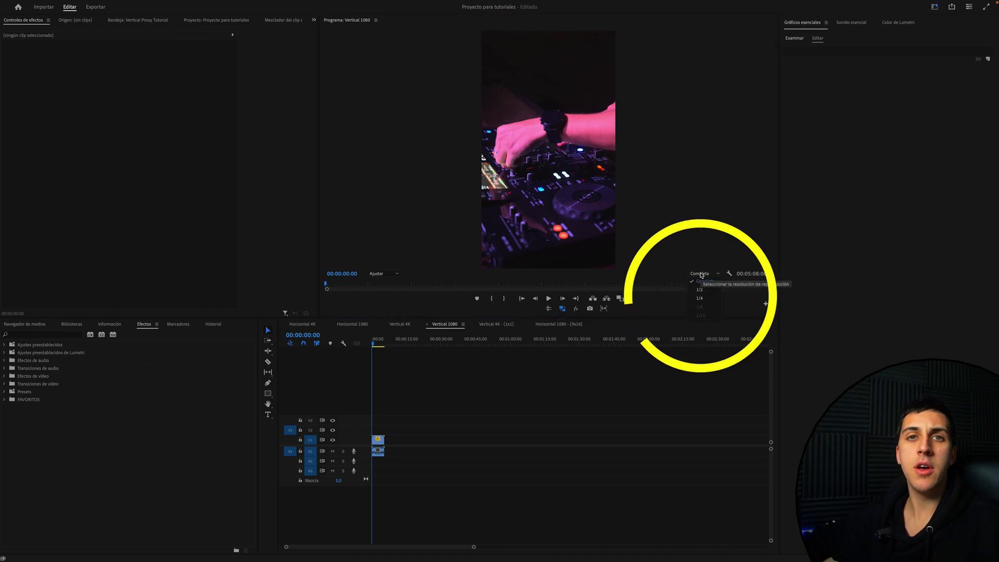
pyautogui.click(696, 243)
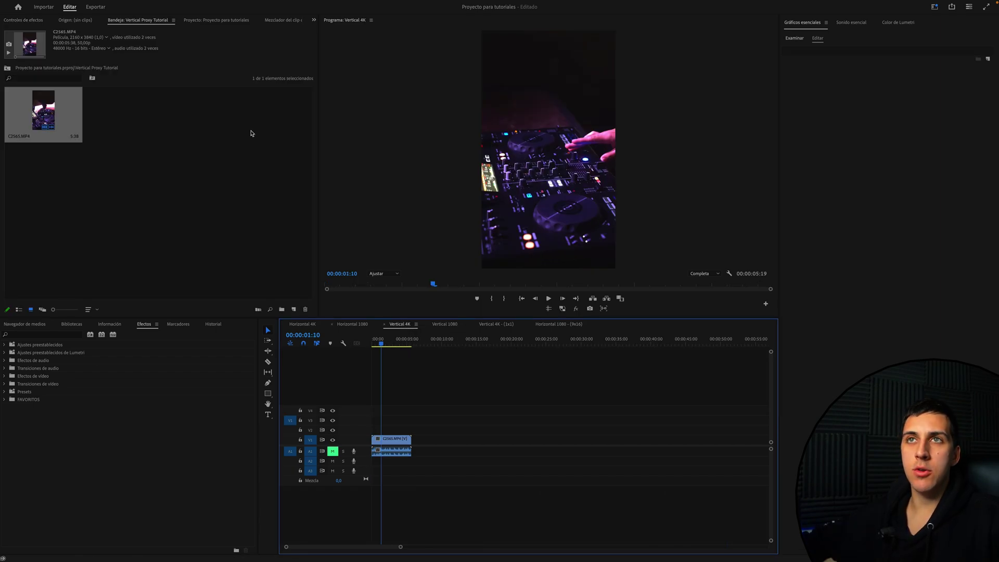
pyautogui.click(141, 3)
pyautogui.click(146, 16)
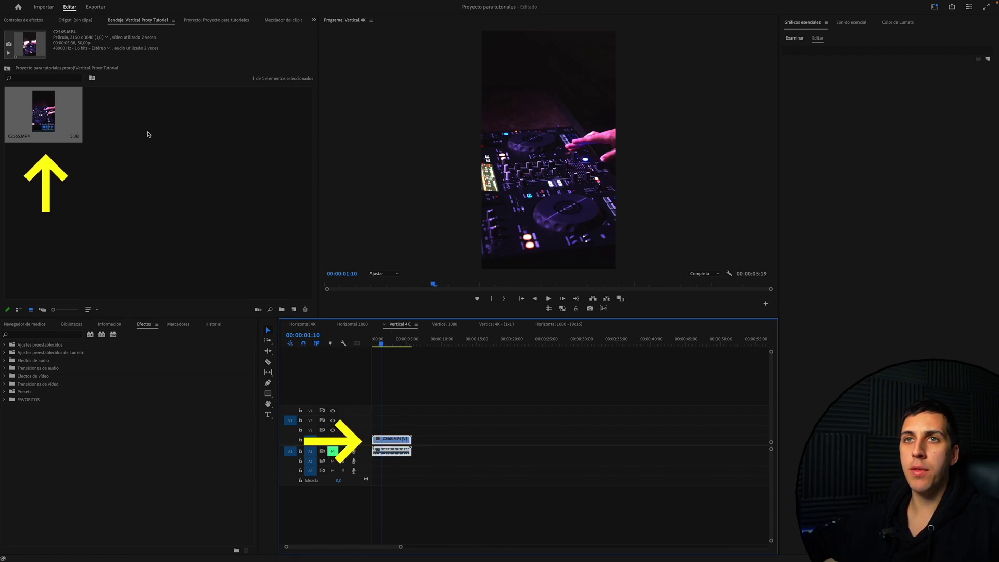
pyautogui.click(134, 155)
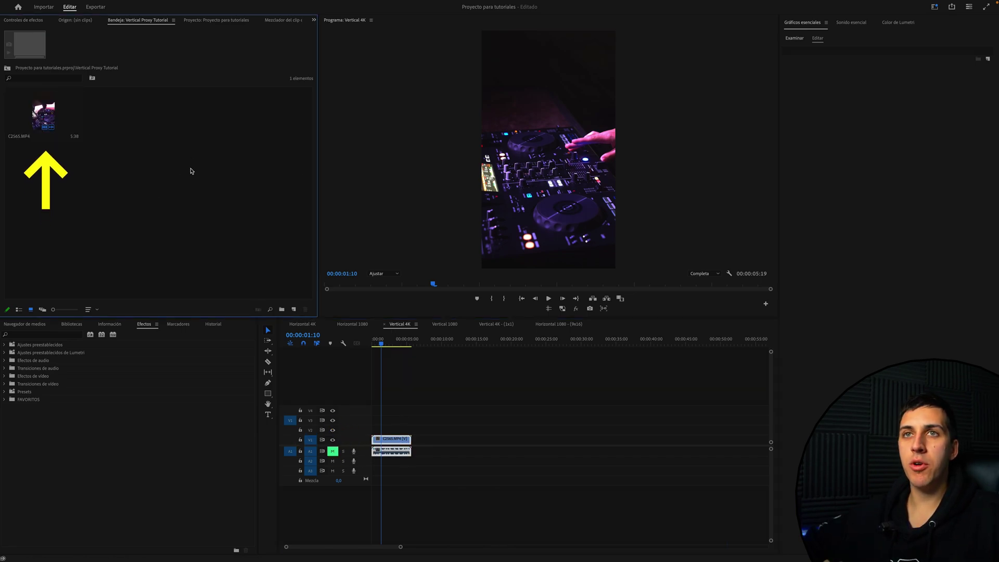
pyautogui.click(46, 108)
pyautogui.rightClick(46, 108)
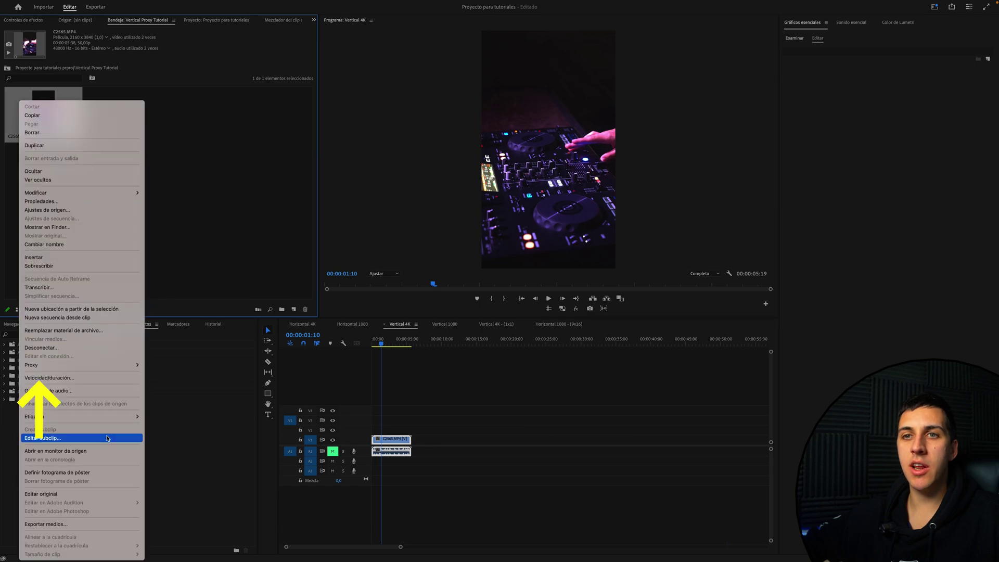
pyautogui.moveTo(104, 365)
pyautogui.click(166, 367)
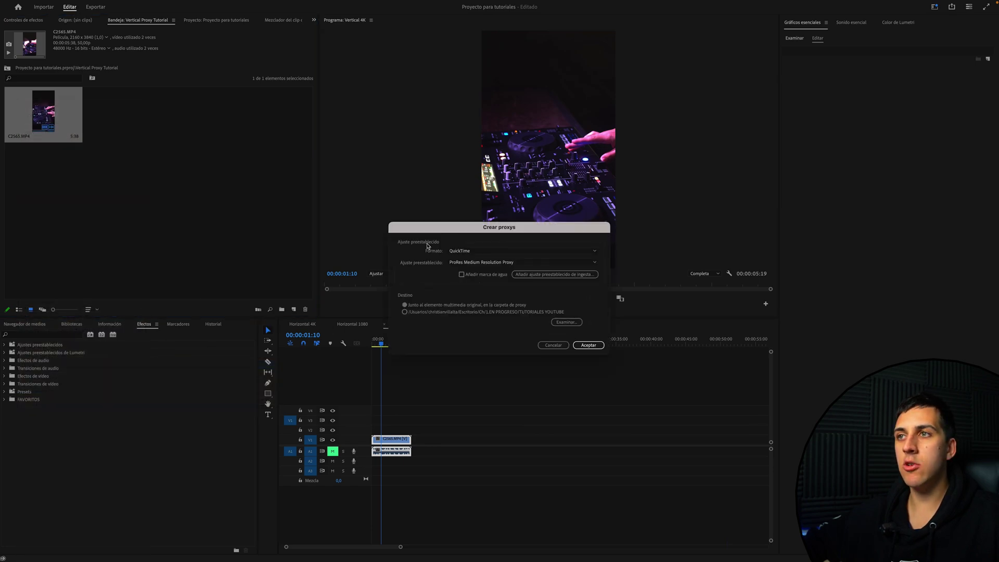
pyautogui.click(467, 261)
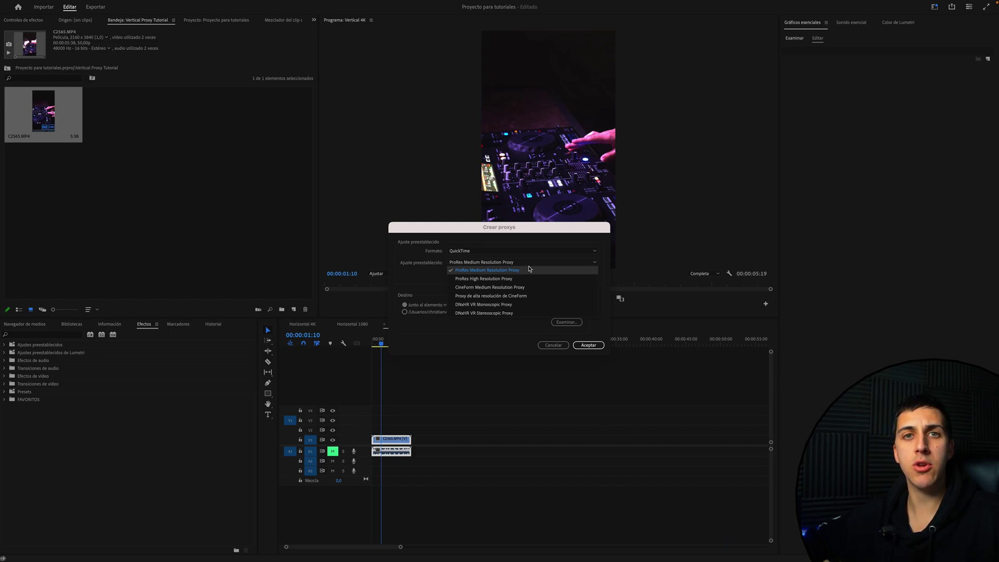
pyautogui.click(589, 345)
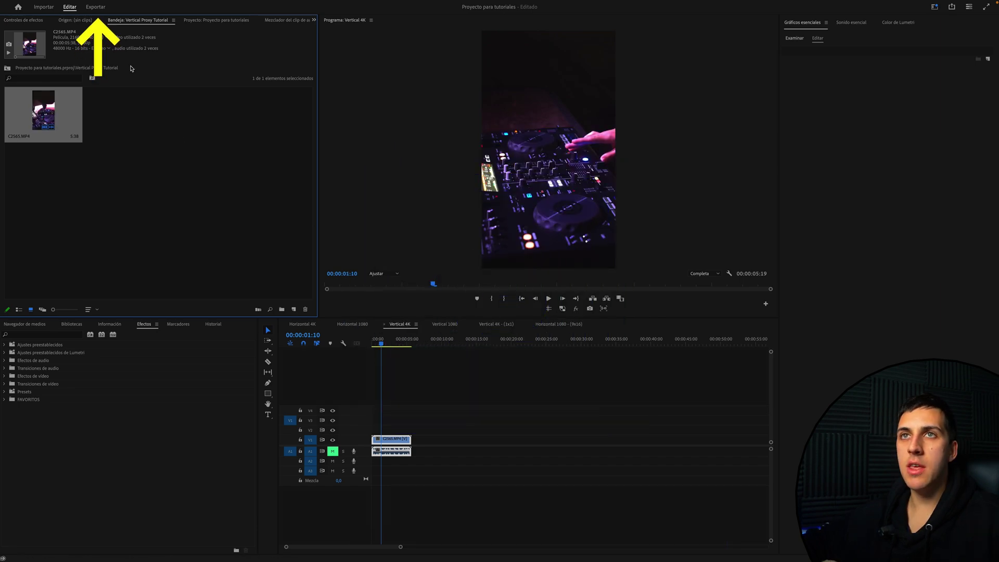
# Step: On the Export page, set the export format to QuickTime
pyautogui.click(96, 6)
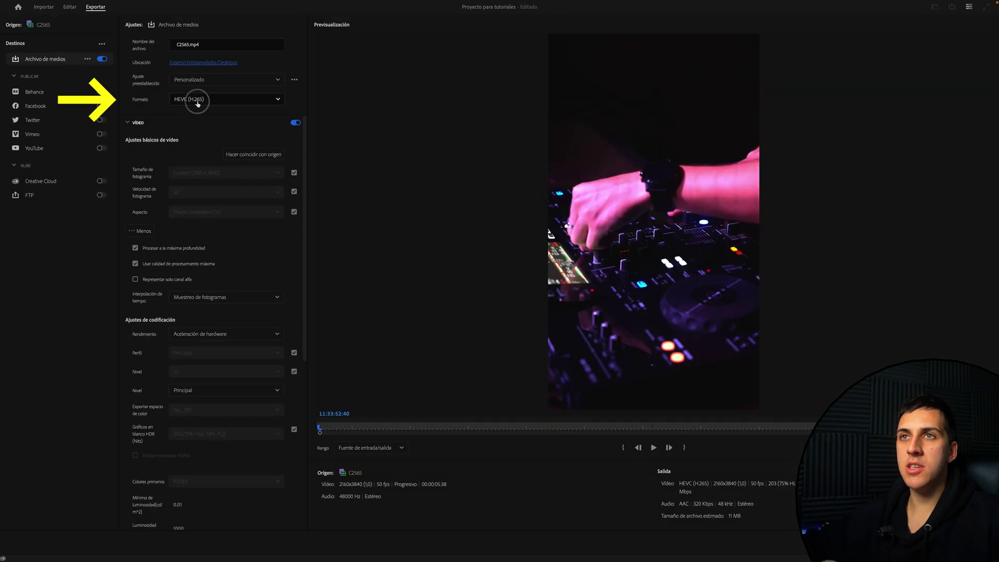
pyautogui.click(195, 100)
pyautogui.scroll(-5, 215, 224)
pyautogui.click(215, 224)
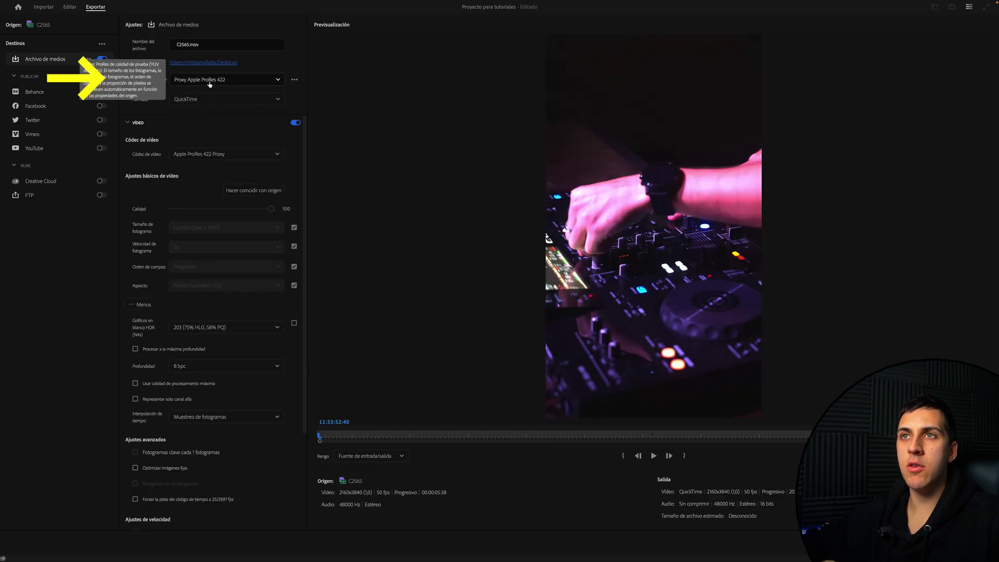
# Step: Find the 'proxy' preset and apply Proxy Apple ProRes 422 (QuickTime)
pyautogui.click(218, 80)
pyautogui.scroll(-3, 216, 142)
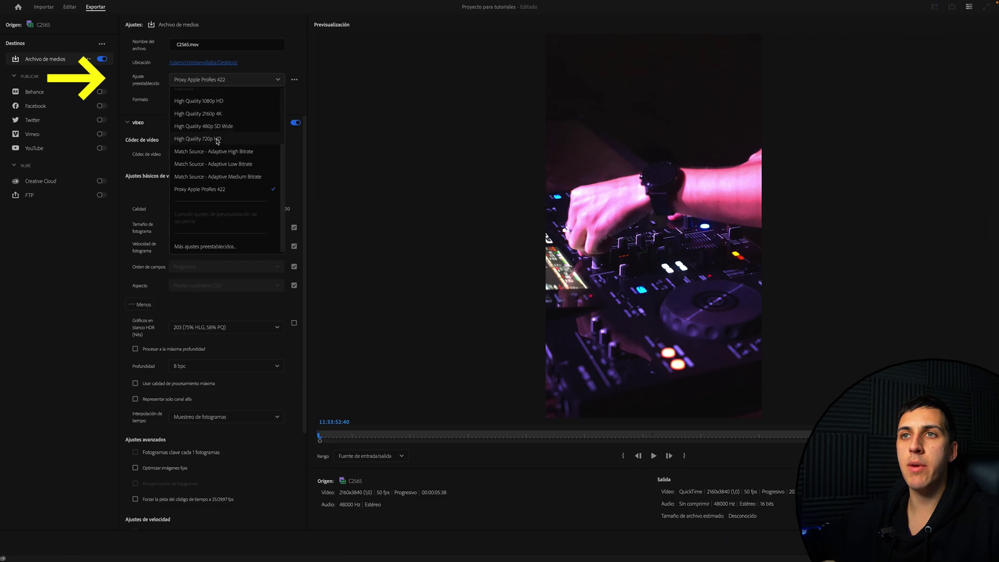
pyautogui.click(201, 248)
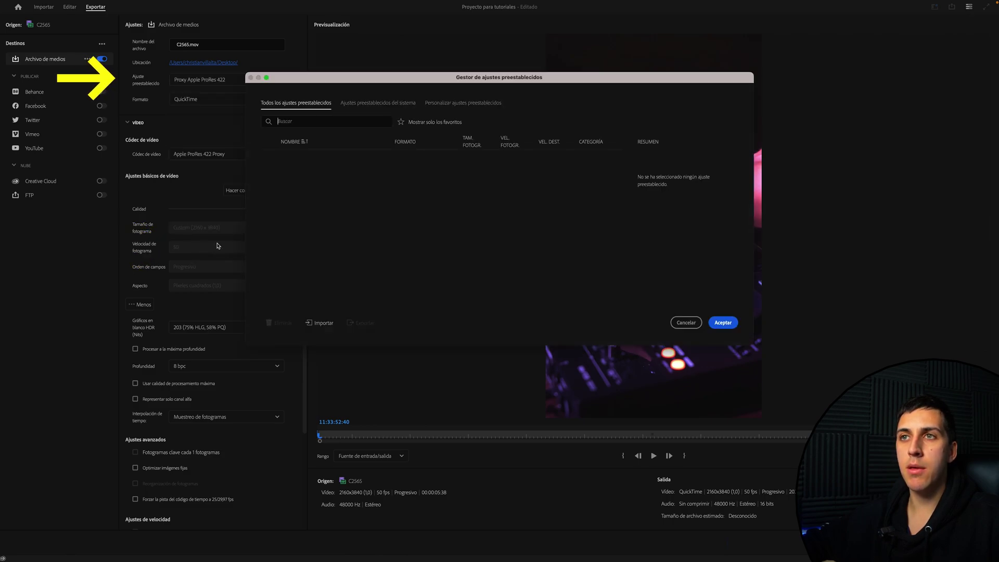
pyautogui.write('proxy')
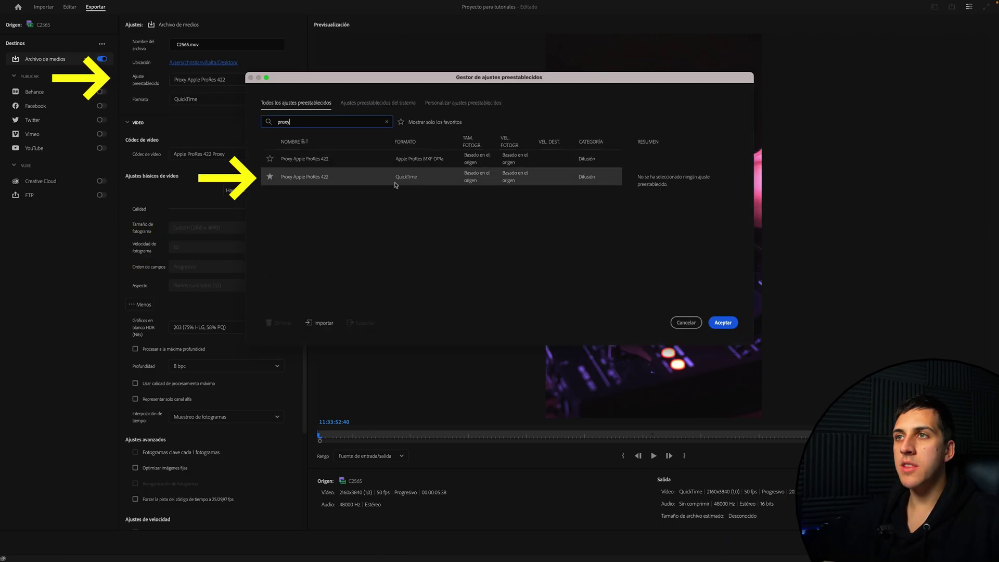
pyautogui.click(343, 176)
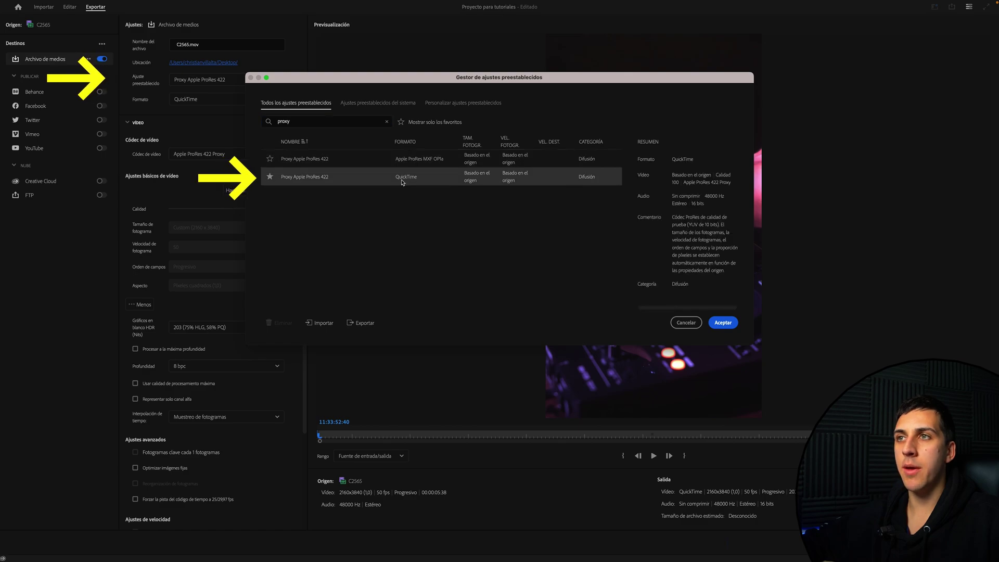
pyautogui.doubleClick(343, 177)
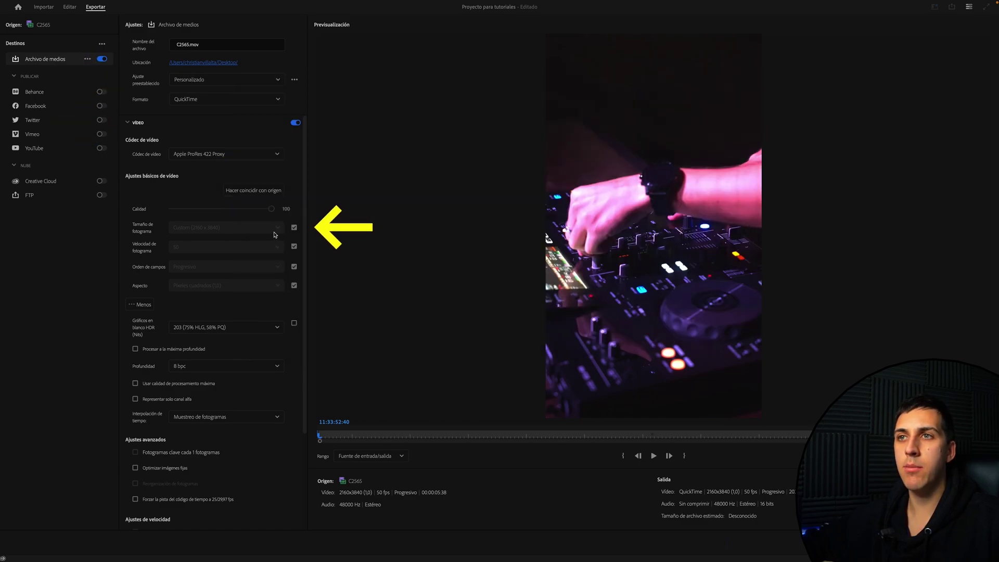
# Step: Unlock the frame size and set the width to 720, giving 720 x 1280
pyautogui.click(294, 227)
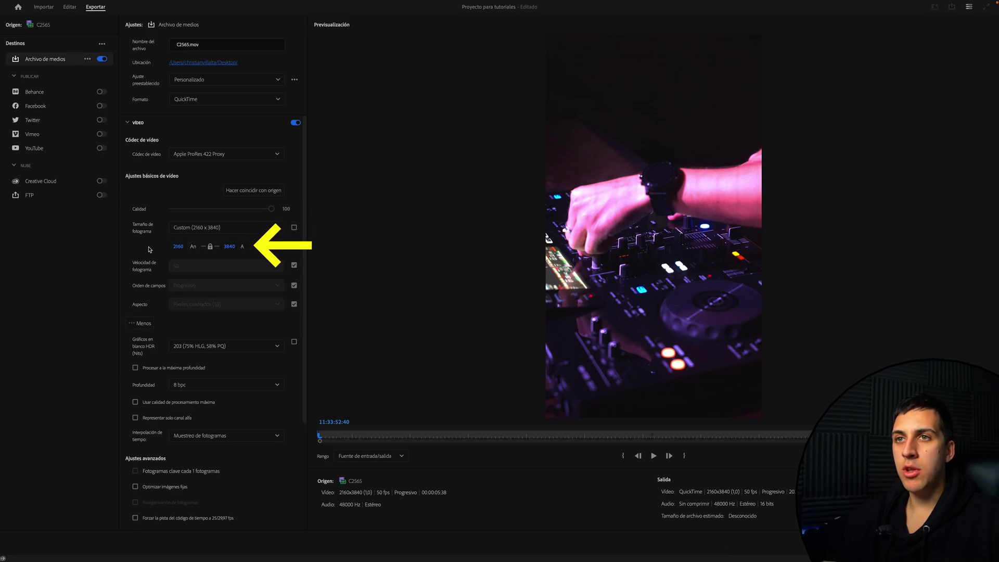
pyautogui.click(178, 247)
pyautogui.write('1080')
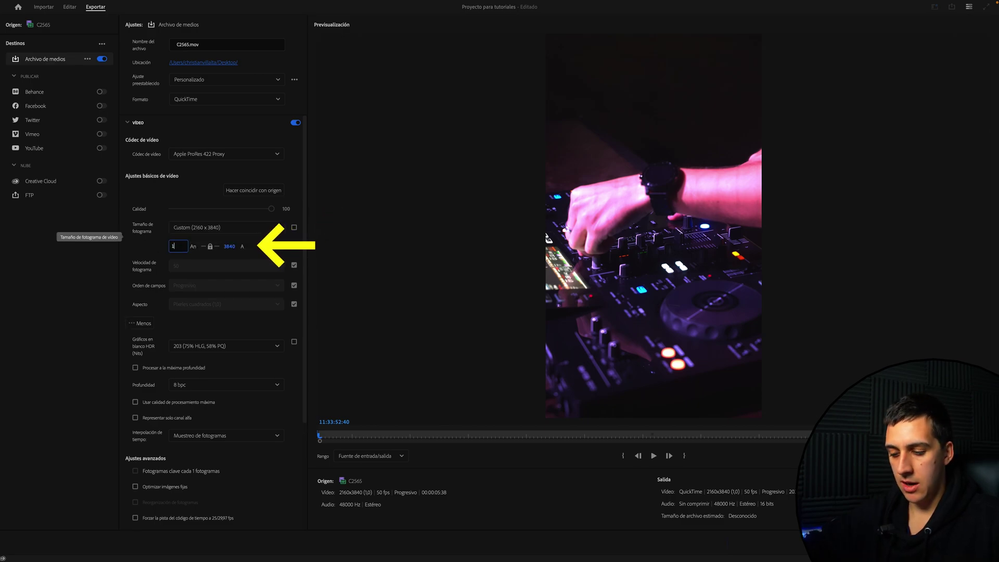
pyautogui.press('Return')
pyautogui.click(178, 247)
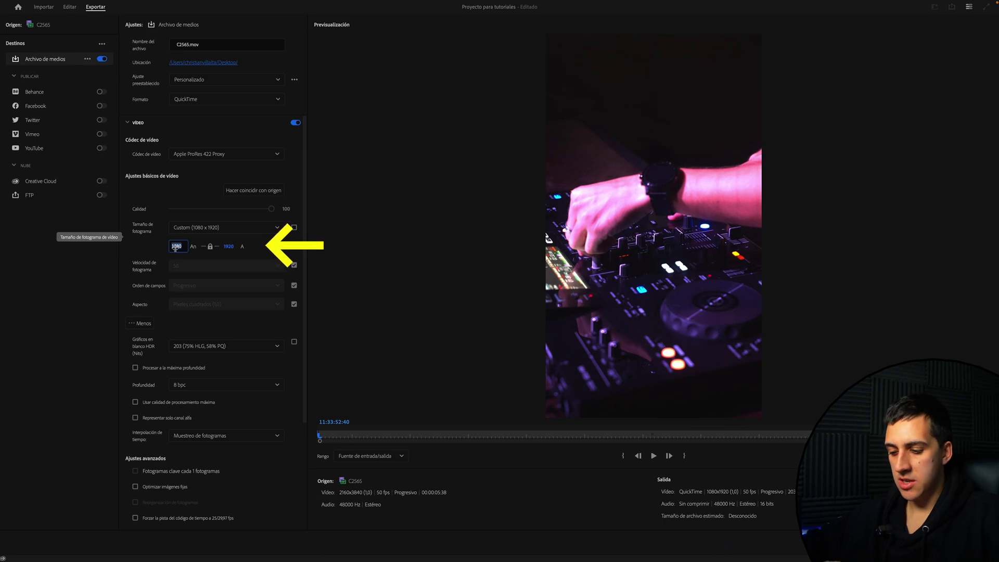
pyautogui.write('720')
pyautogui.press('Return')
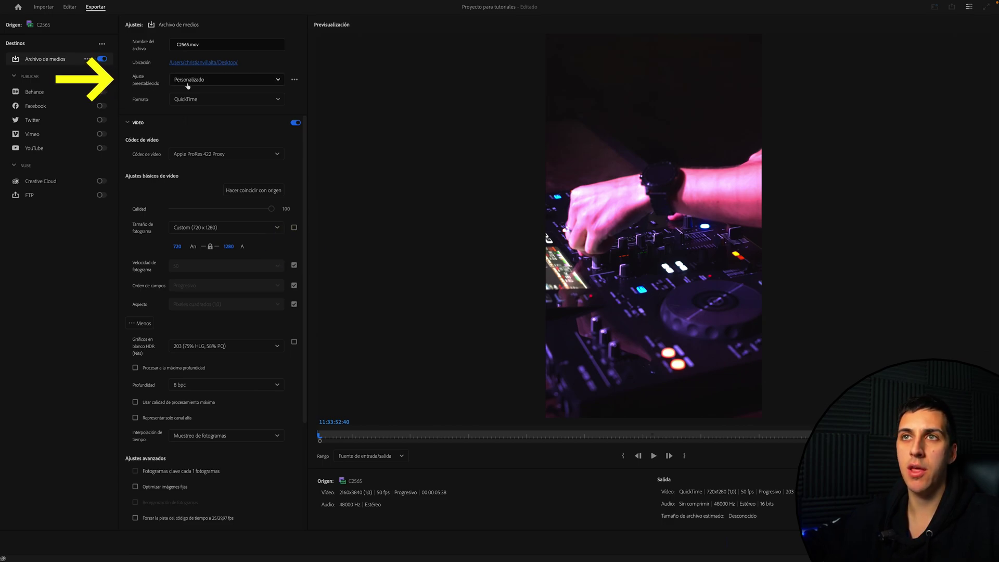
# Step: Save the export settings as the preset 'Export_Proxy ProRes 720'
pyautogui.click(294, 80)
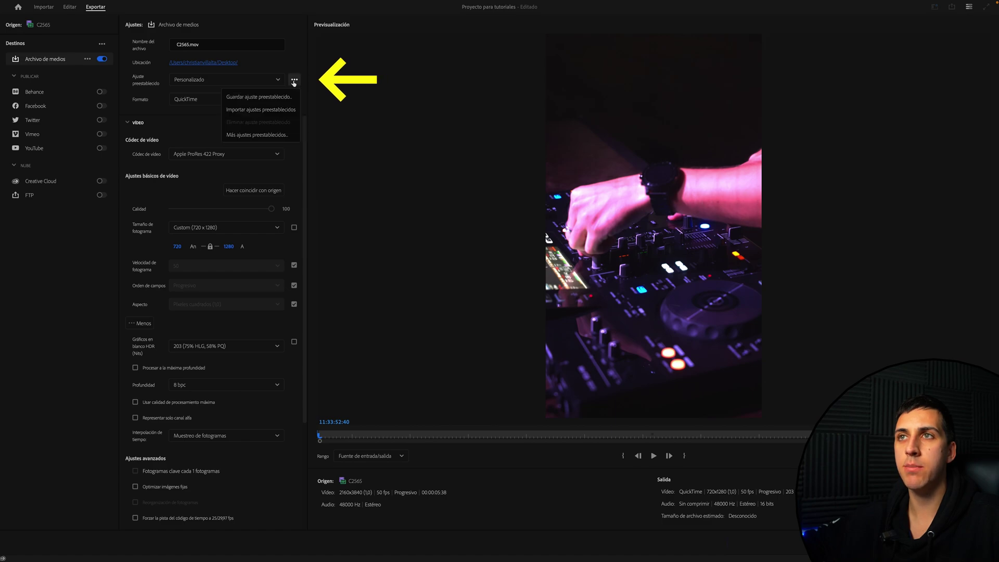
pyautogui.click(272, 97)
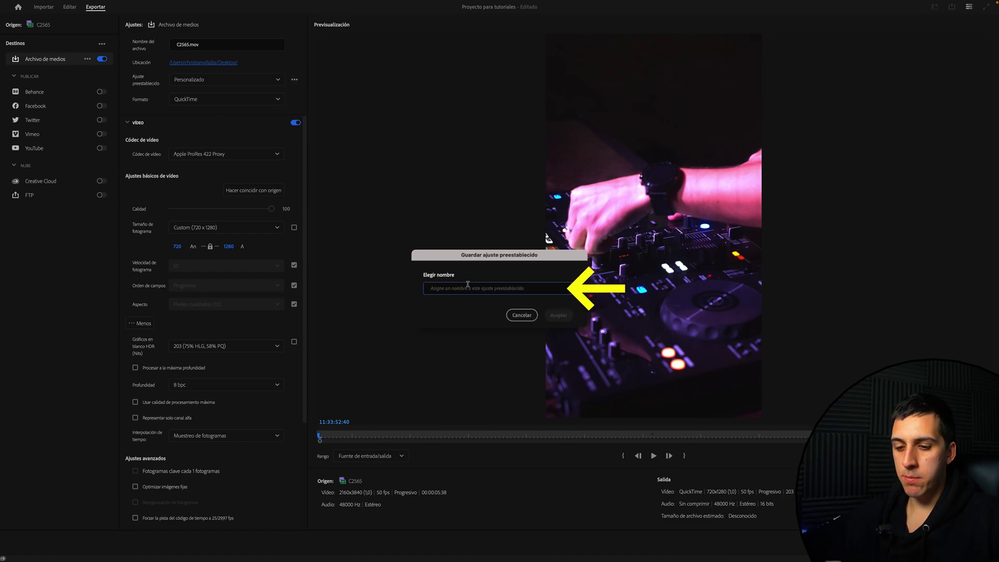
pyautogui.write('Export_')
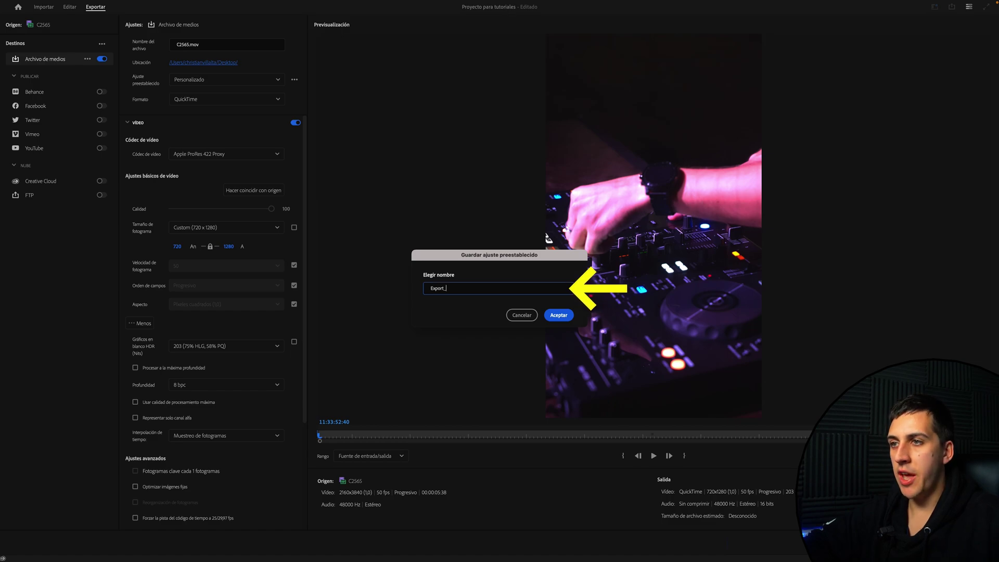
pyautogui.write('Proxy ProRes 720')
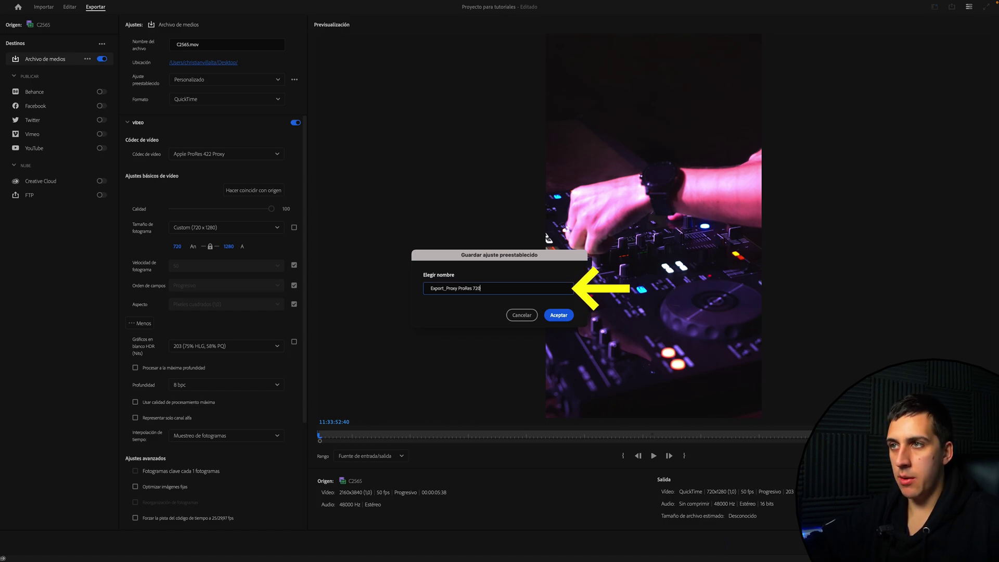
pyautogui.click(556, 316)
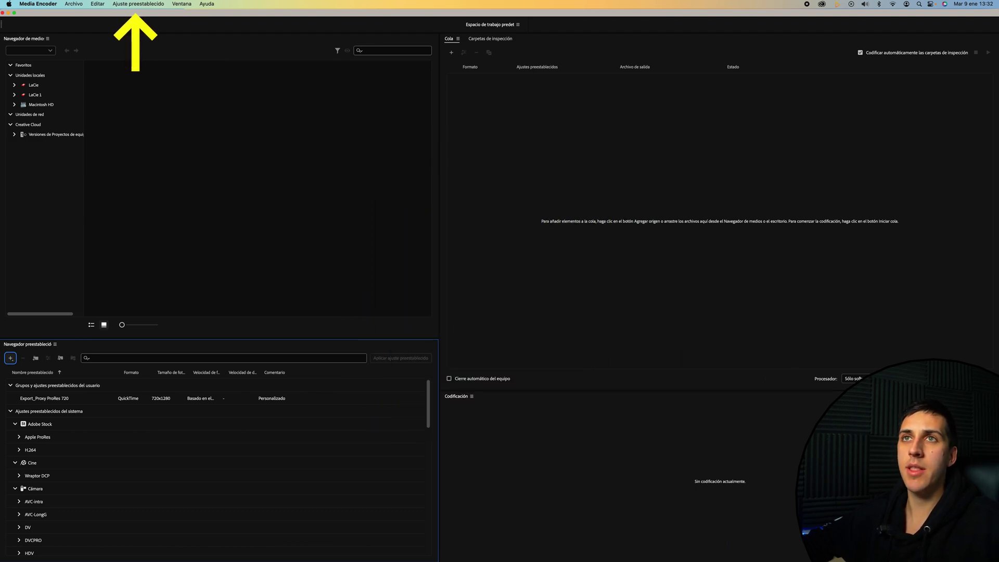
# Step: Import the Export_Proxy ProRes 720 .epr file into Media Encoder, then create a new ingest preset
pyautogui.click(129, 6)
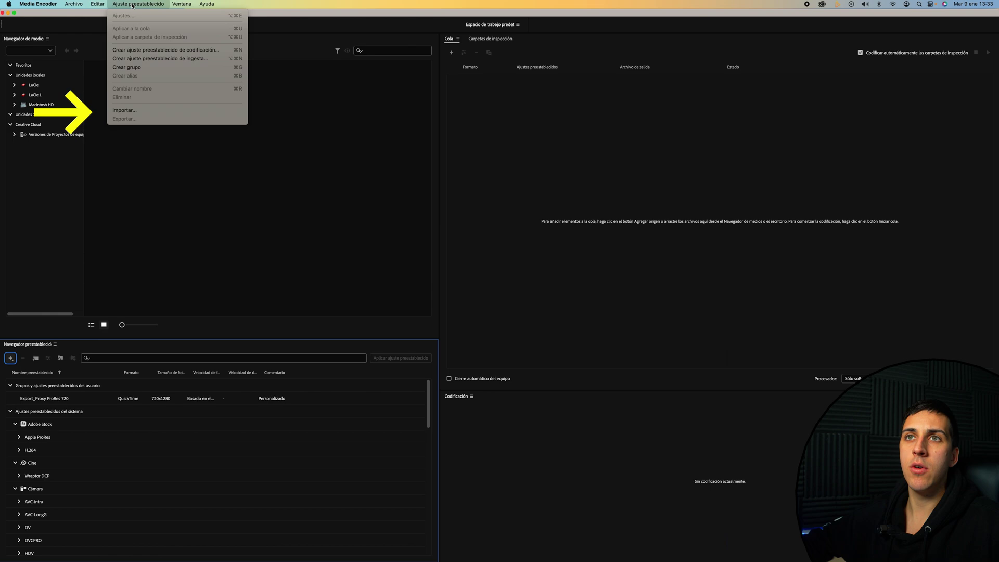
pyautogui.click(124, 110)
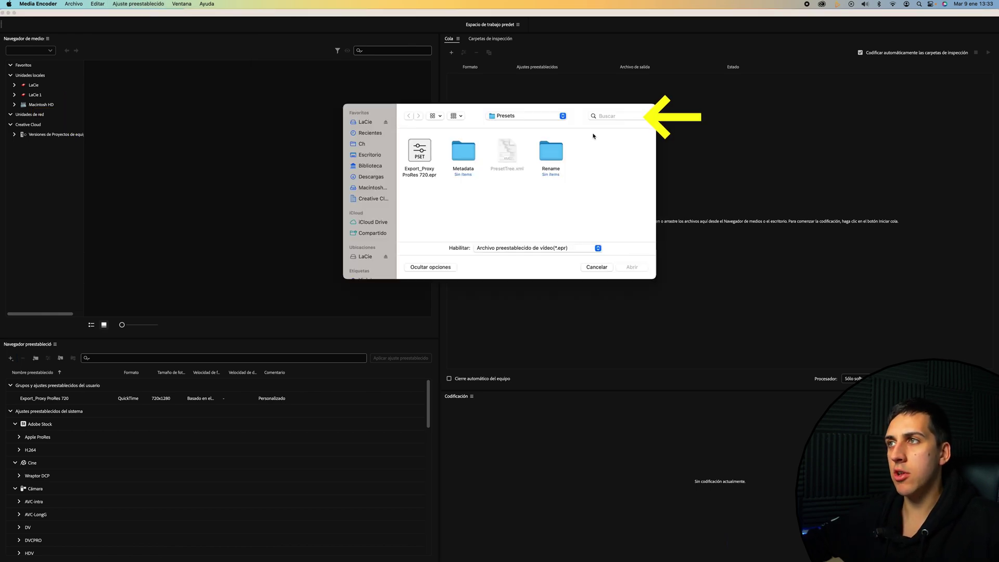
pyautogui.click(606, 117)
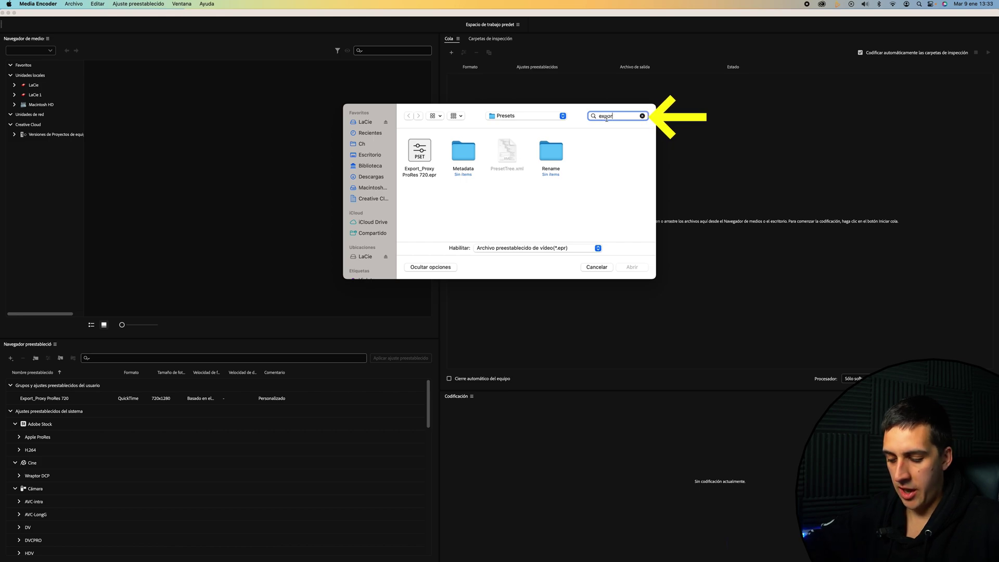
pyautogui.write('export_proxy pro')
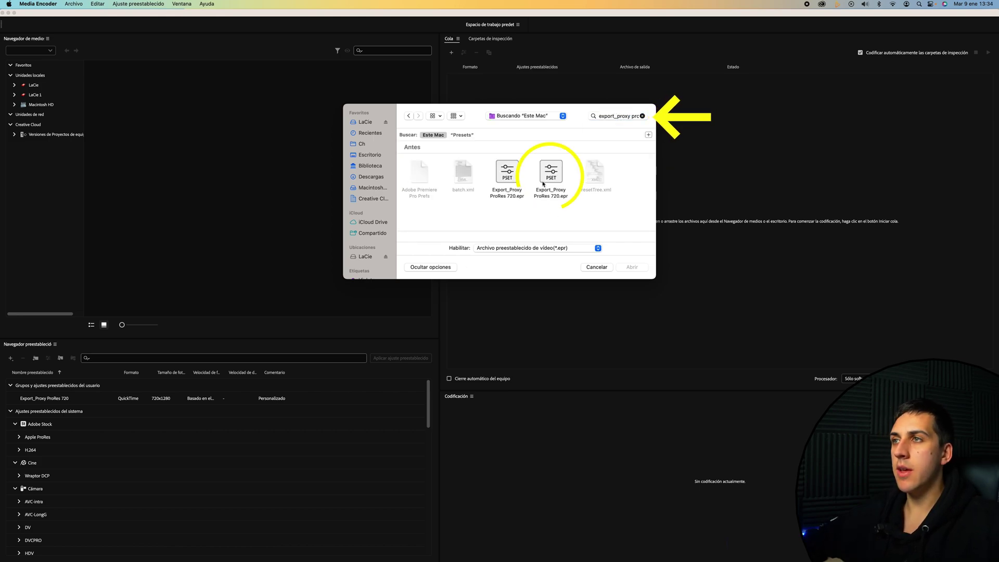
pyautogui.click(546, 174)
pyautogui.click(627, 266)
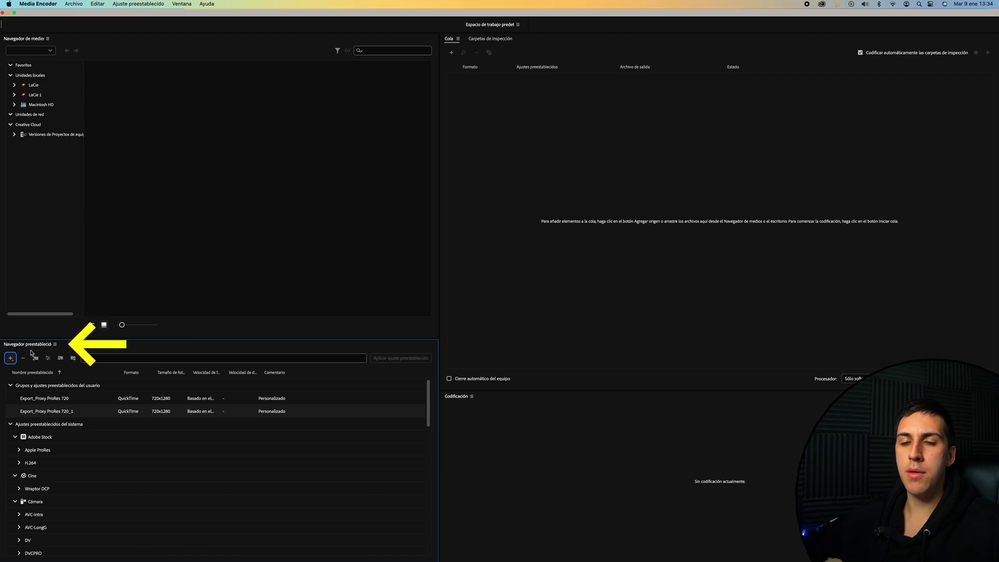
pyautogui.click(10, 359)
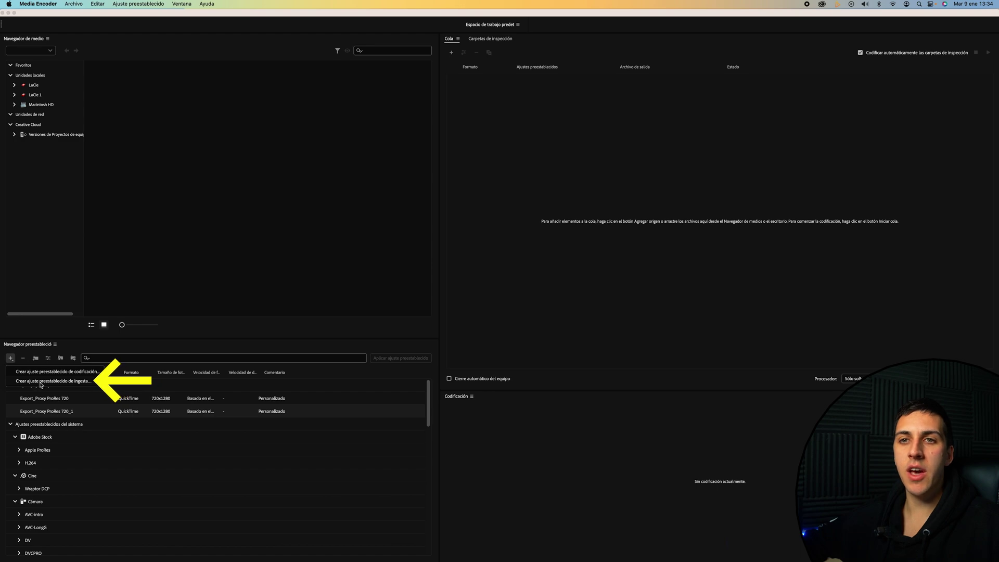
pyautogui.click(41, 382)
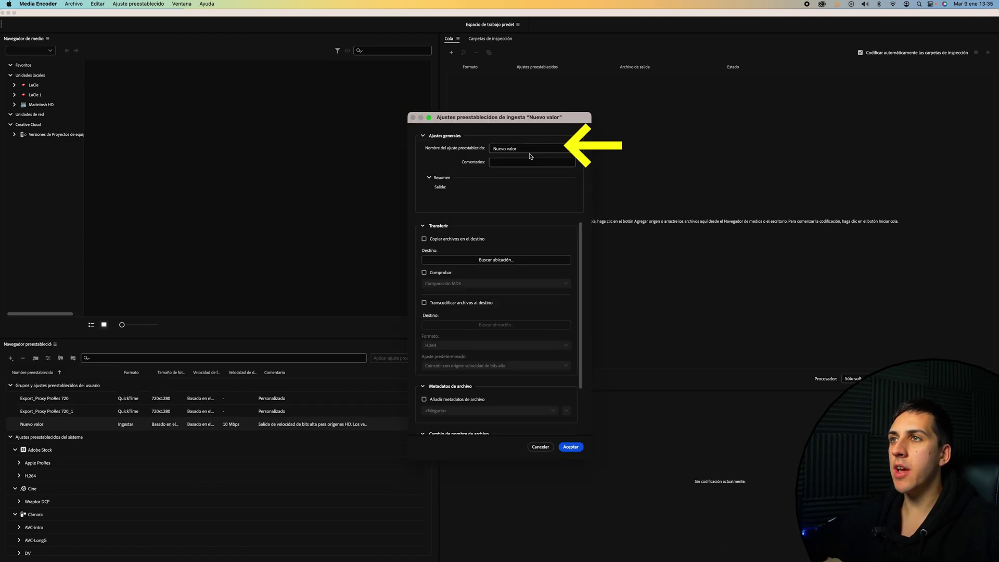
# Step: Name the ingest preset 'Ingest_Proxy ProRes720' and transcode files to Documents/Adobe/Proxies
pyautogui.tripleClick(528, 150)
pyautogui.write('Ing')
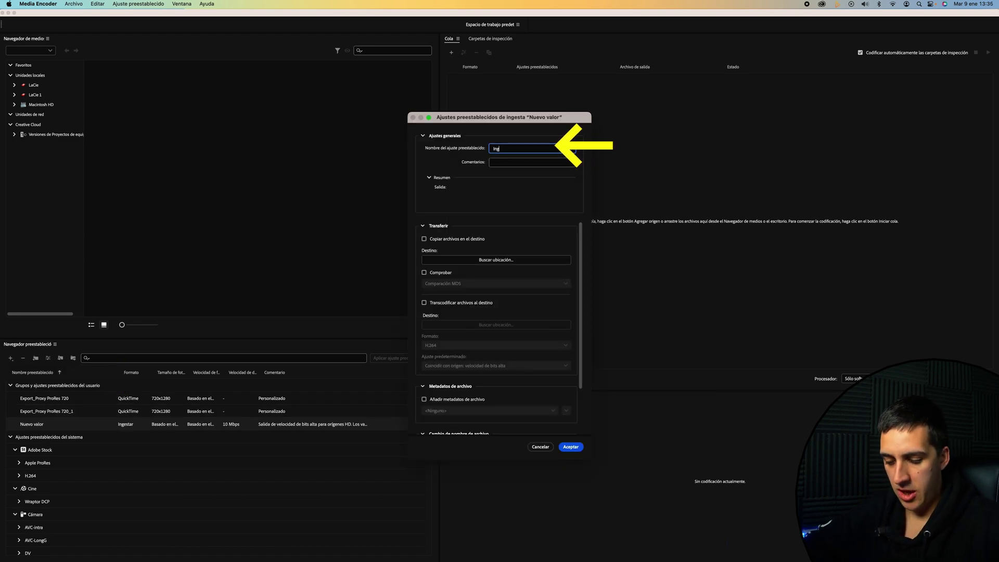
pyautogui.write('est_Proxy ProR')
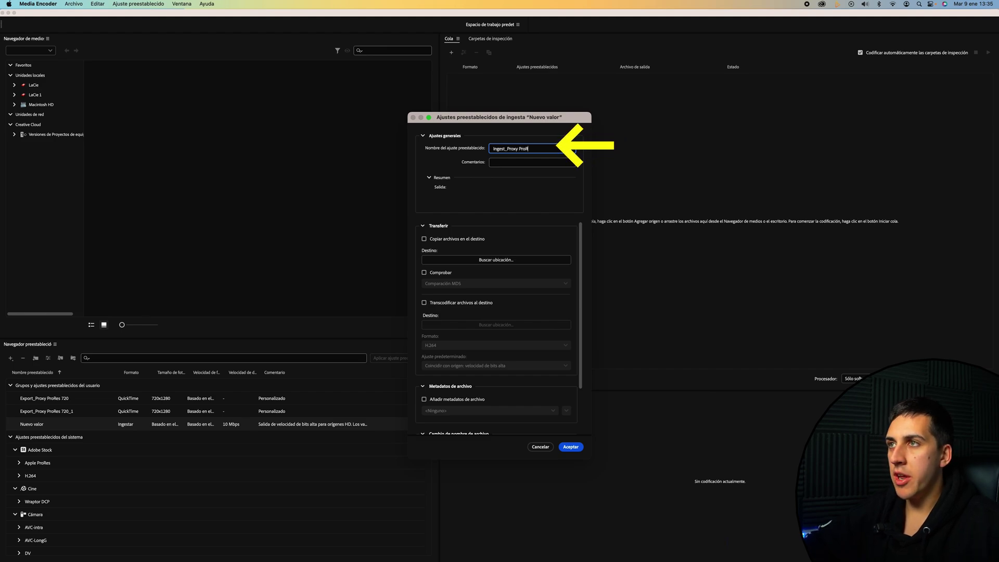
pyautogui.write('es720')
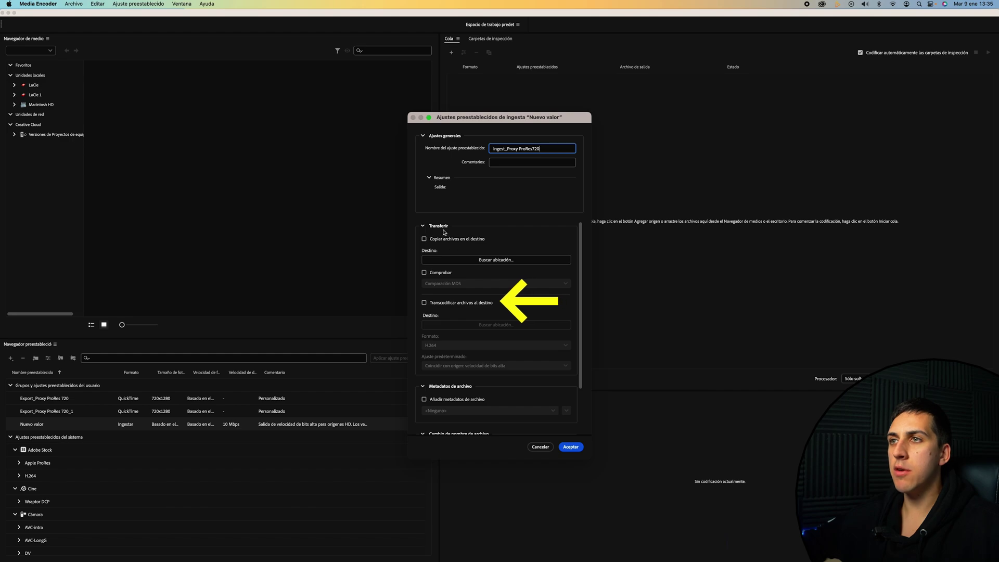
pyautogui.click(424, 303)
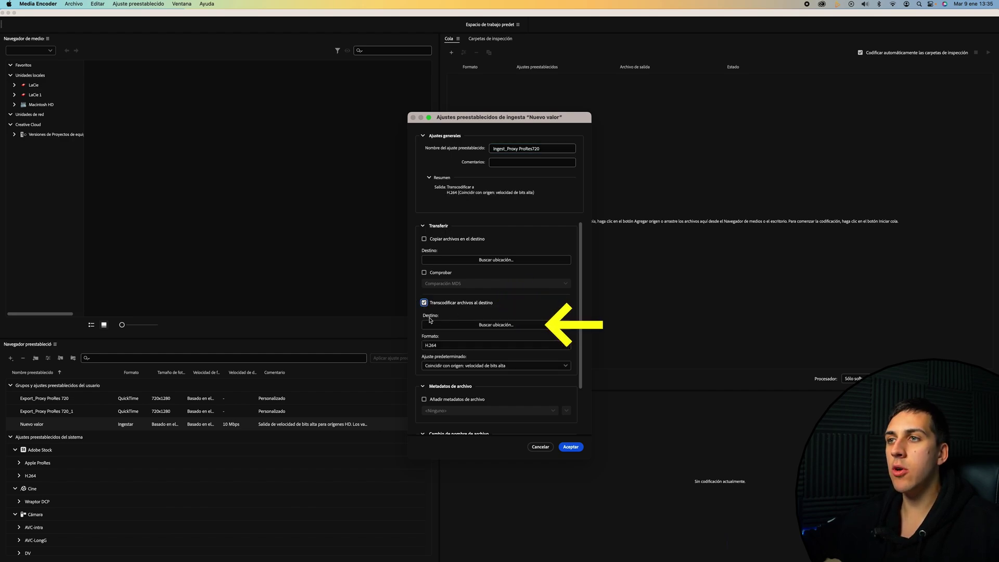
pyautogui.click(474, 325)
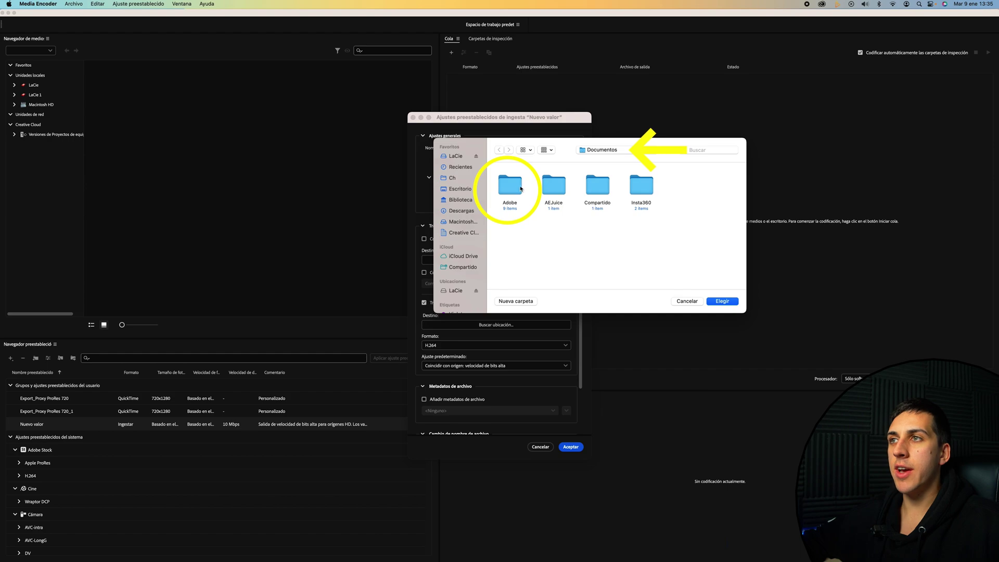
pyautogui.doubleClick(519, 188)
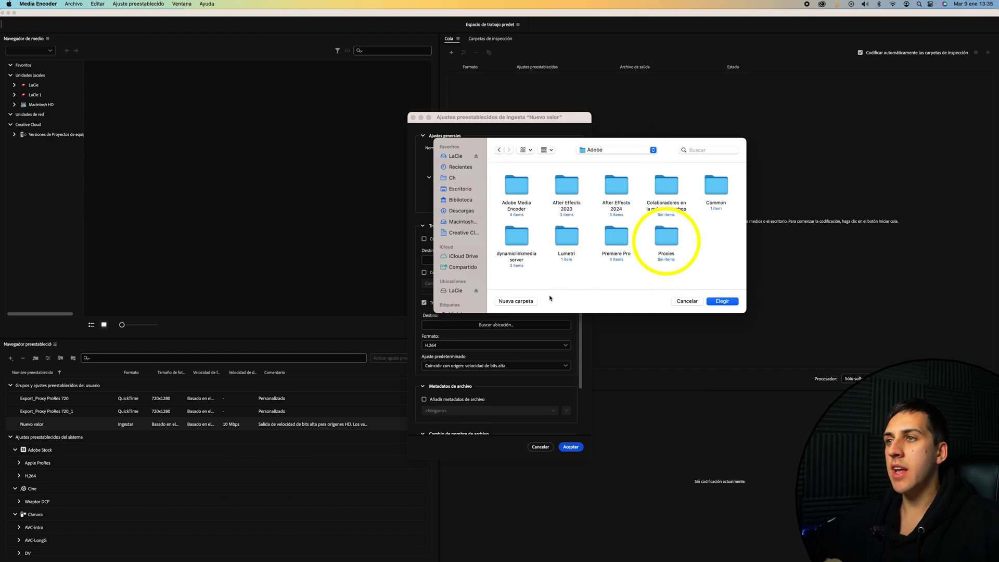
pyautogui.click(659, 243)
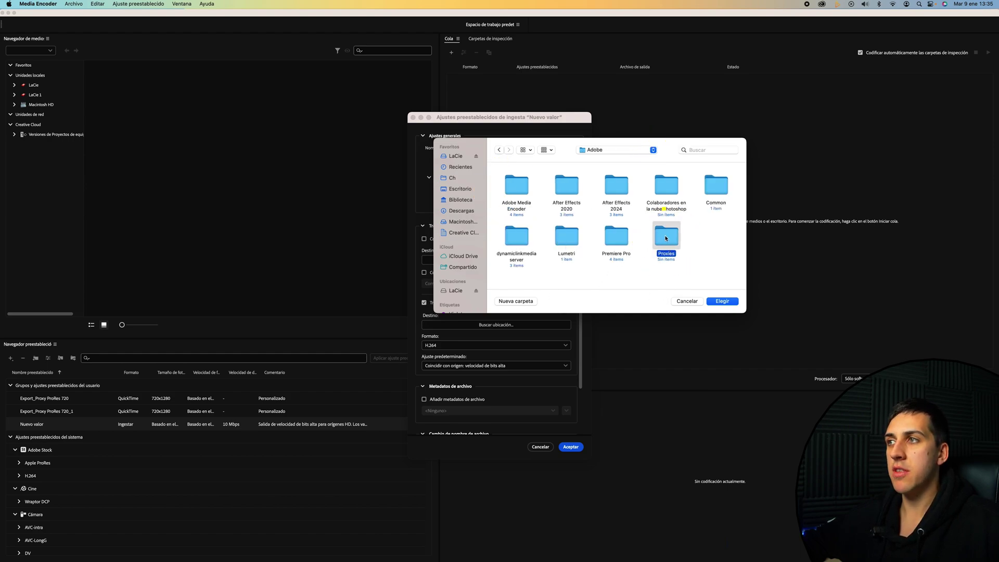
pyautogui.doubleClick(660, 244)
pyautogui.click(722, 301)
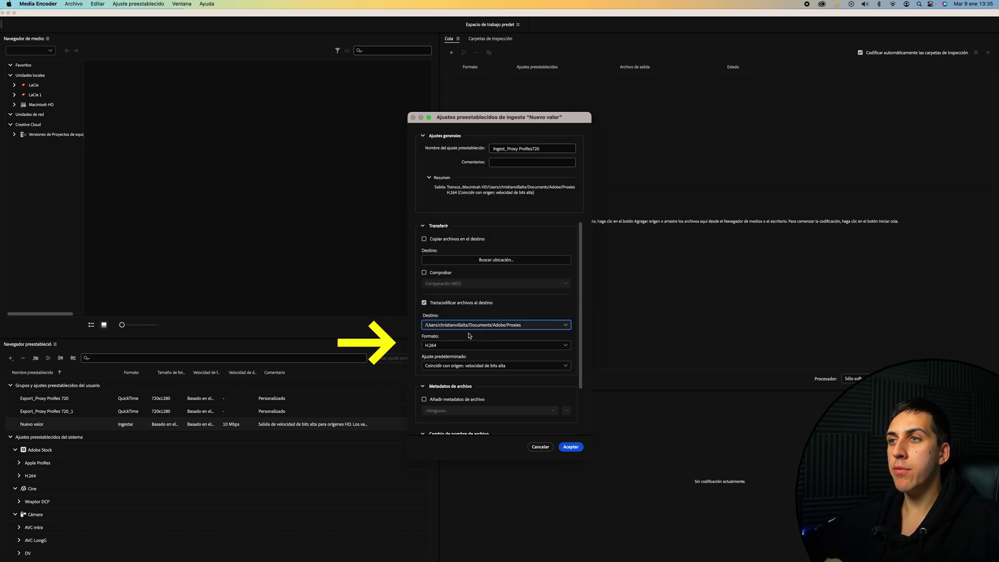
# Step: Set the transcode format to QuickTime with preset Export_Proxy ProRes 720 and save
pyautogui.click(453, 345)
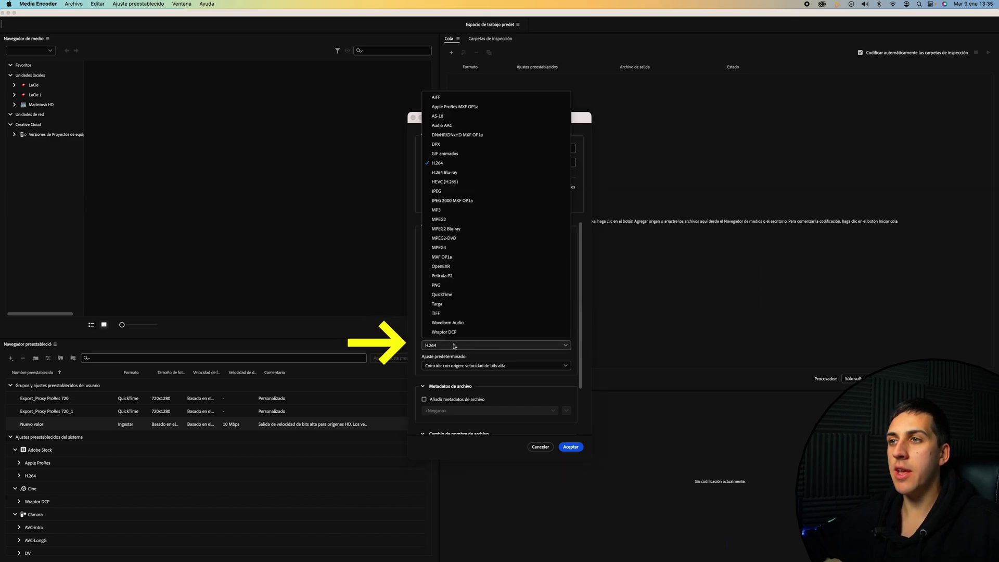
pyautogui.click(442, 295)
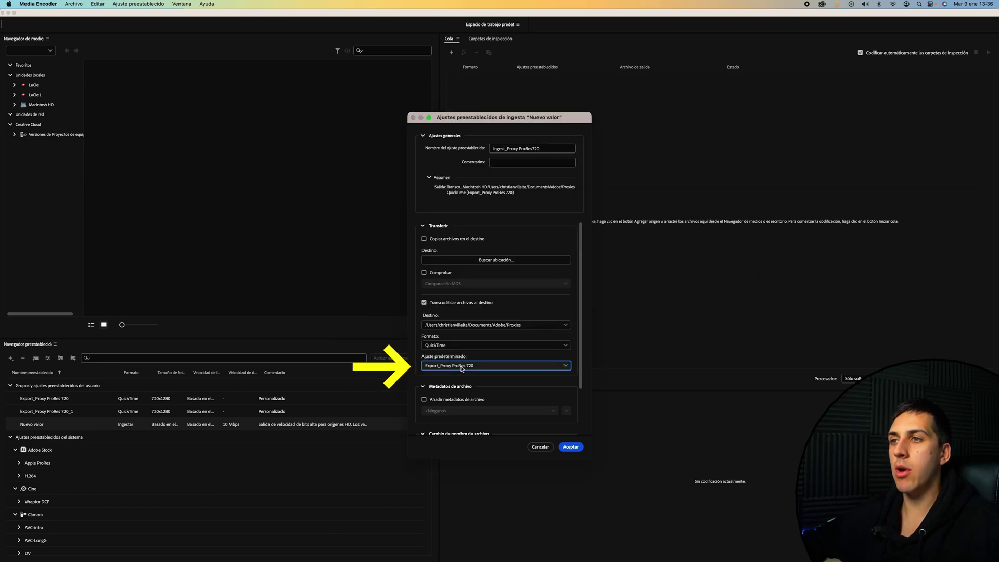
pyautogui.click(463, 367)
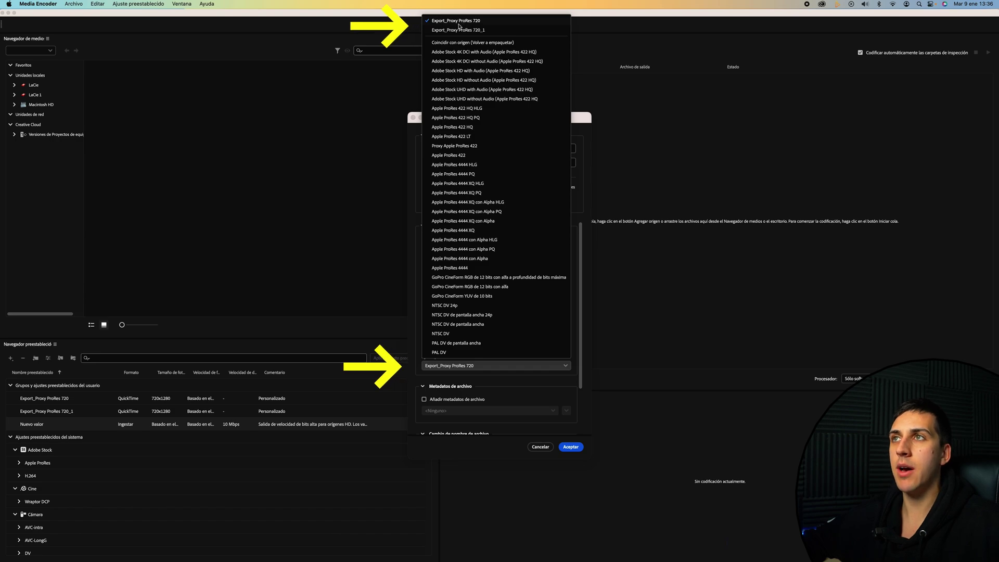
pyautogui.click(461, 24)
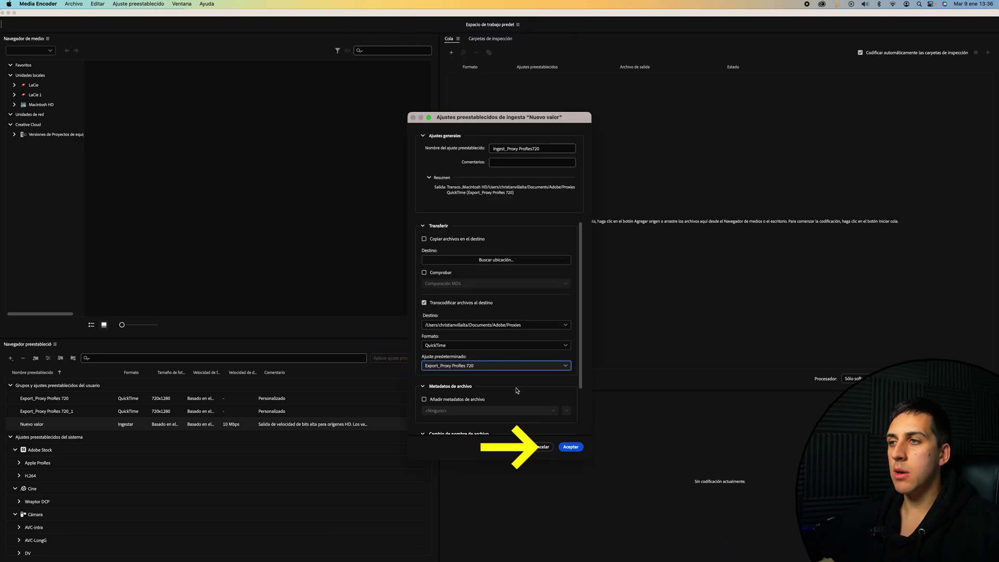
pyautogui.click(567, 448)
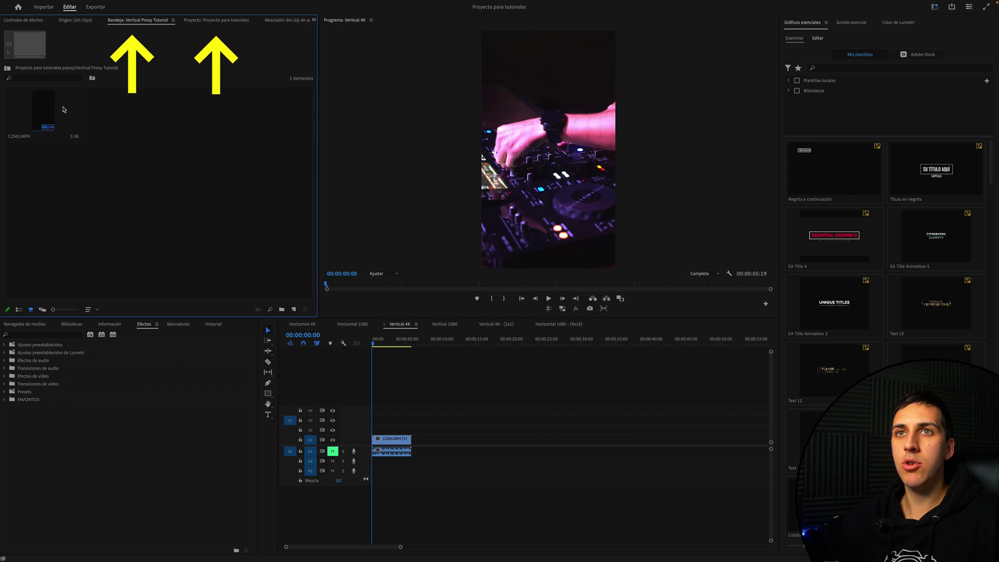
# Step: Open Create Proxies for C2565.MP4 and start adding a custom ingest preset
pyautogui.click(45, 123)
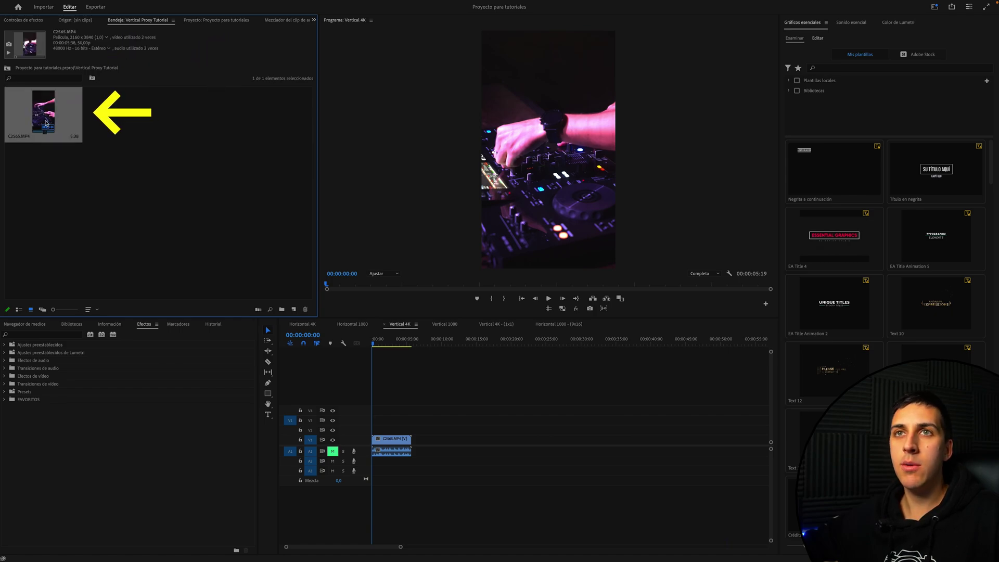
pyautogui.rightClick(45, 123)
pyautogui.moveTo(78, 365)
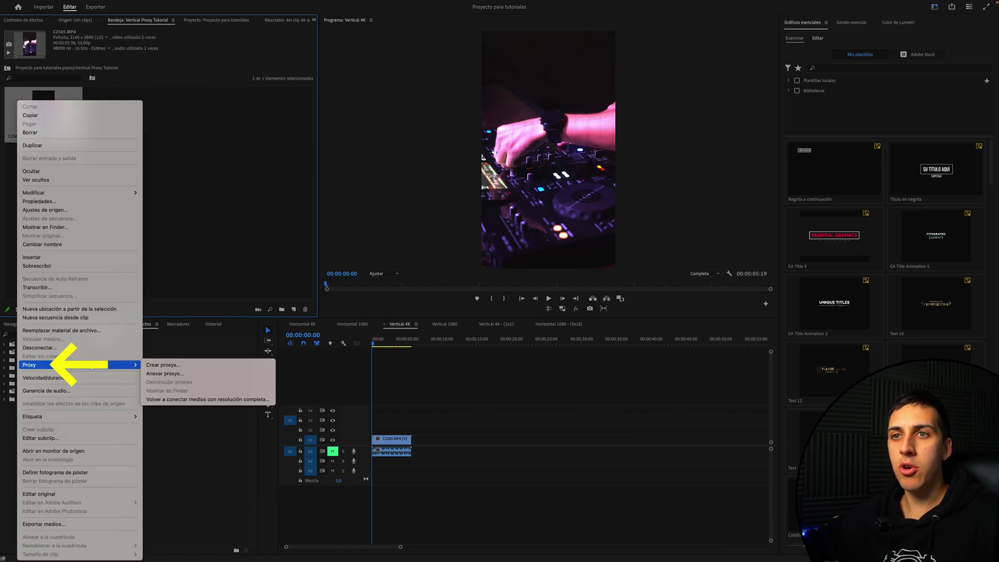
pyautogui.click(155, 365)
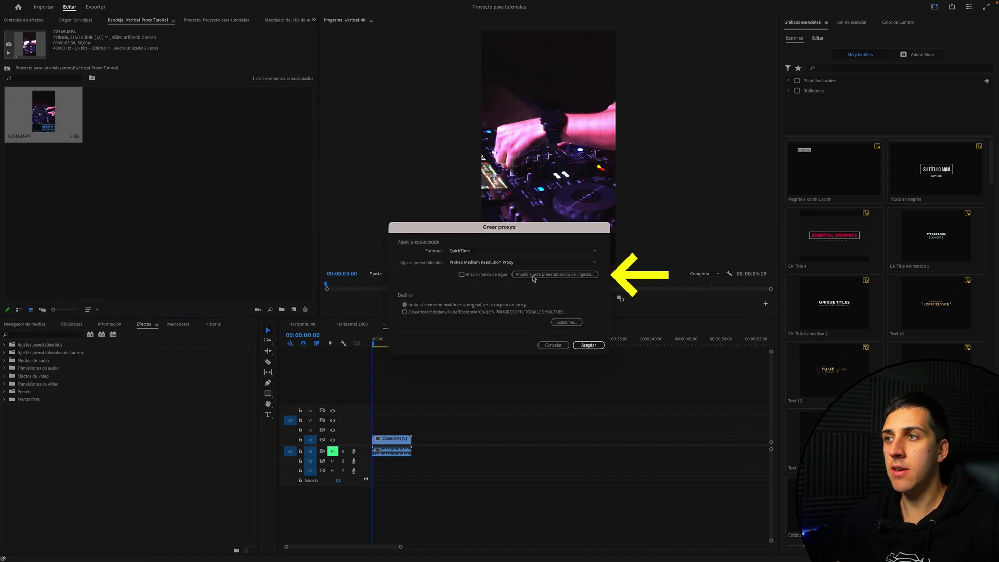
pyautogui.click(533, 275)
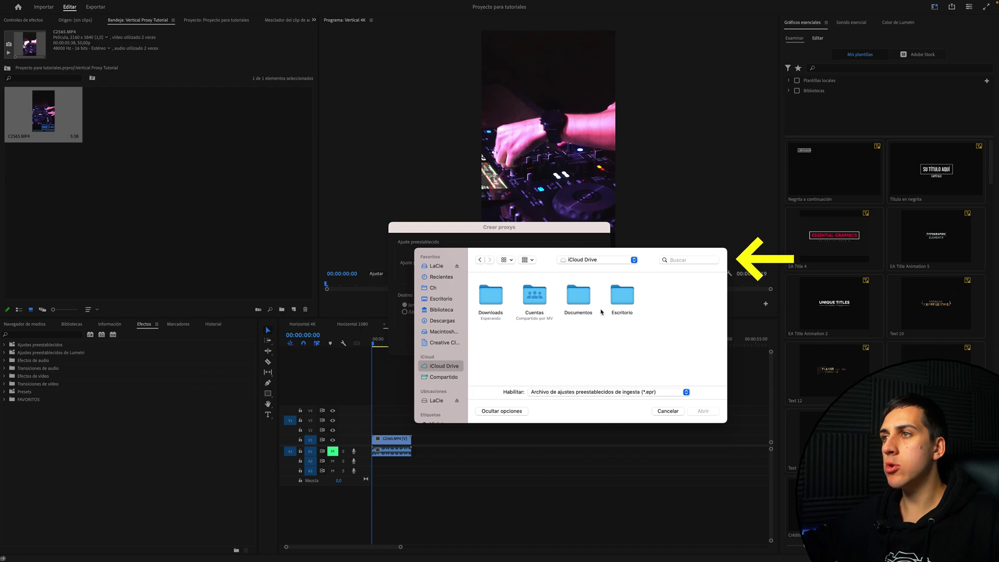
# Step: Search 'proxy prores 720' and load the Ingest_Proxy ProRes720.epr file
pyautogui.click(690, 260)
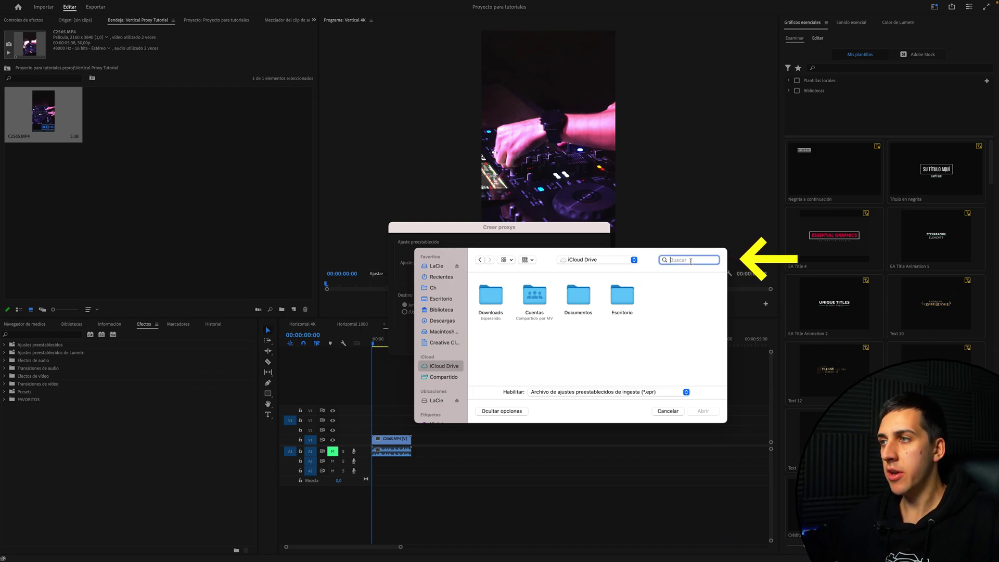
pyautogui.write('ingest_proxy')
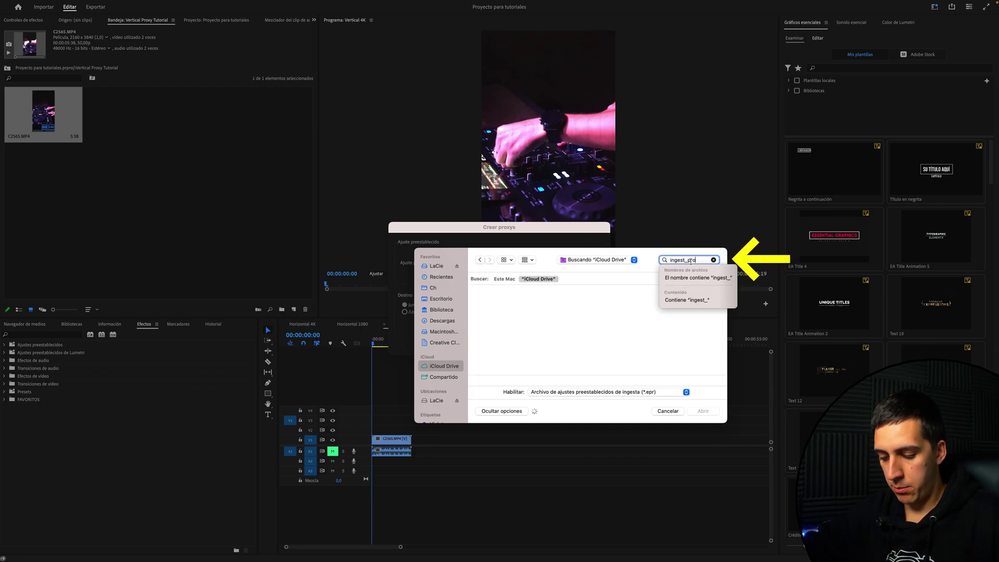
pyautogui.press('BackSpace')
pyautogui.press('BackSpace')
pyautogui.press('BackSpace')
pyautogui.write('proxy prores 720')
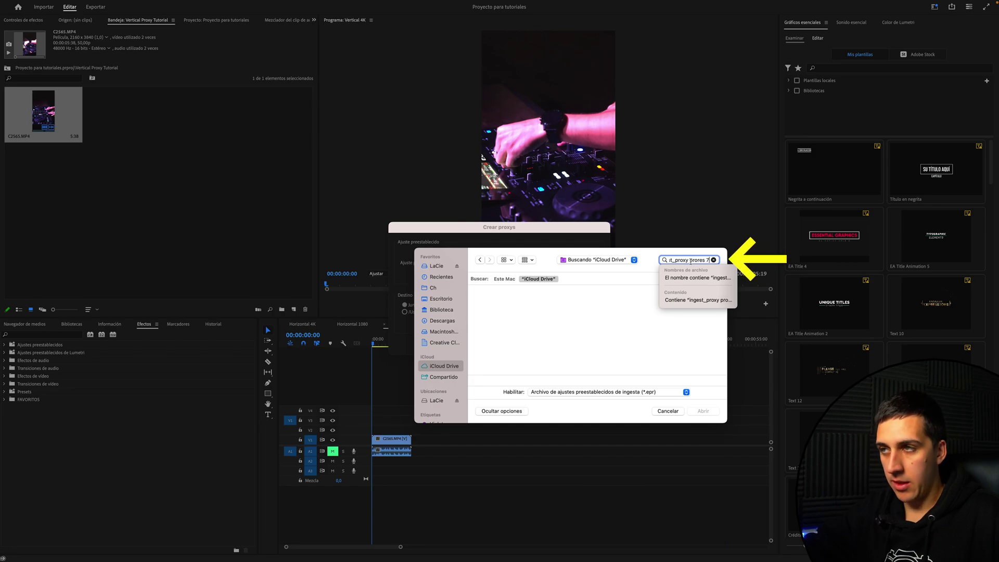
pyautogui.click(662, 335)
pyautogui.click(703, 411)
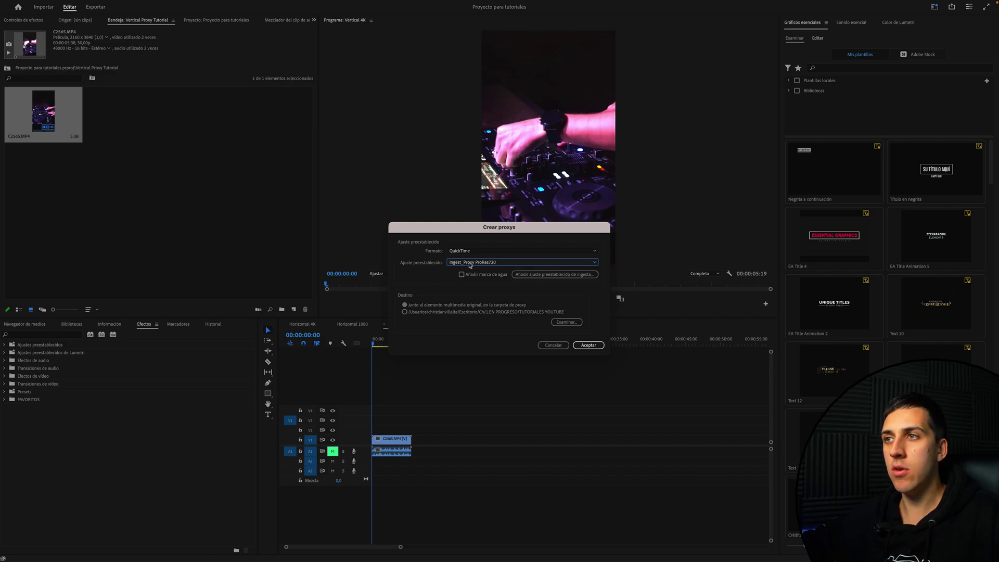
# Step: Use preset Ingest_Proxy ProRes720 and store proxies next to original media in a Proxy folder
pyautogui.click(469, 262)
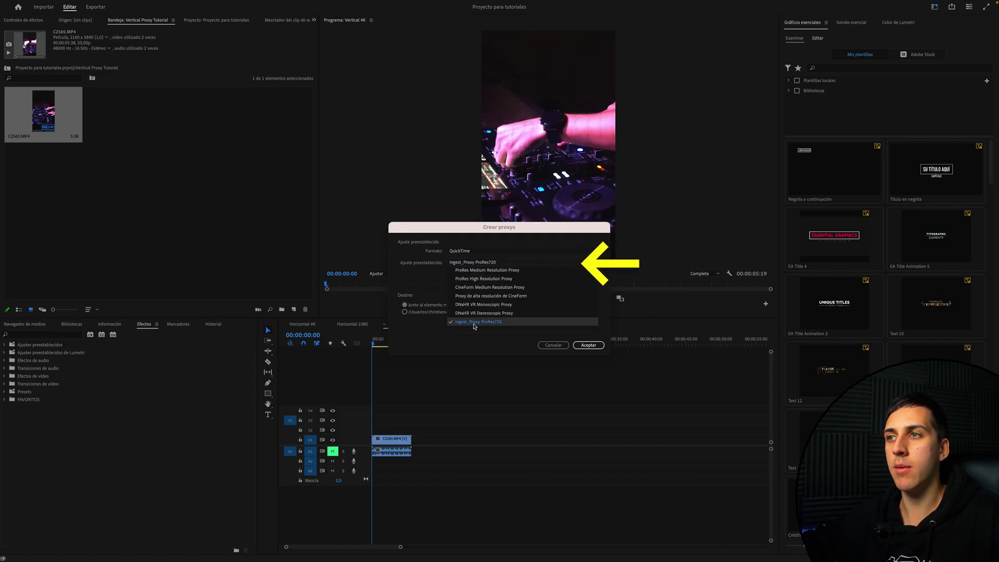
pyautogui.click(474, 326)
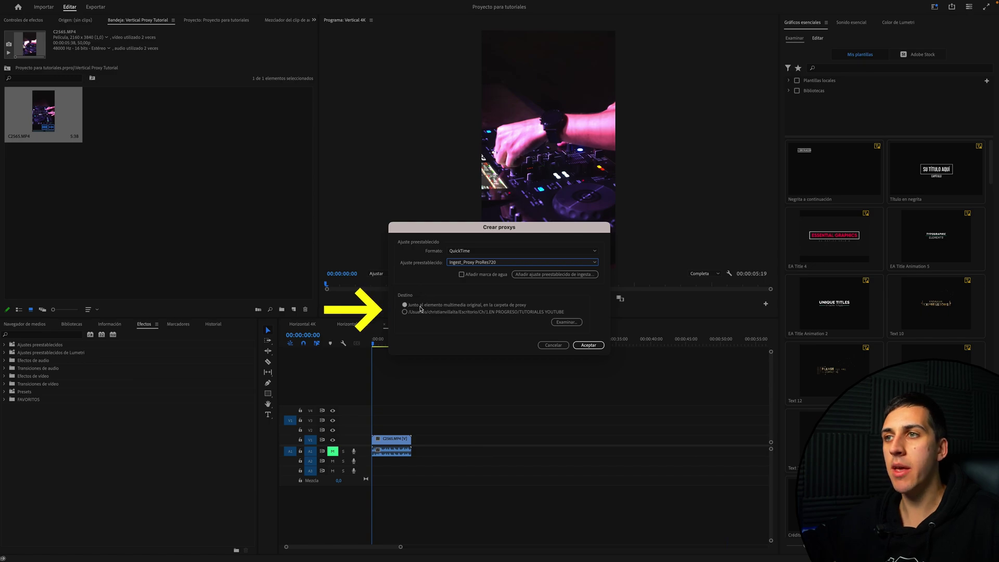
pyautogui.click(427, 305)
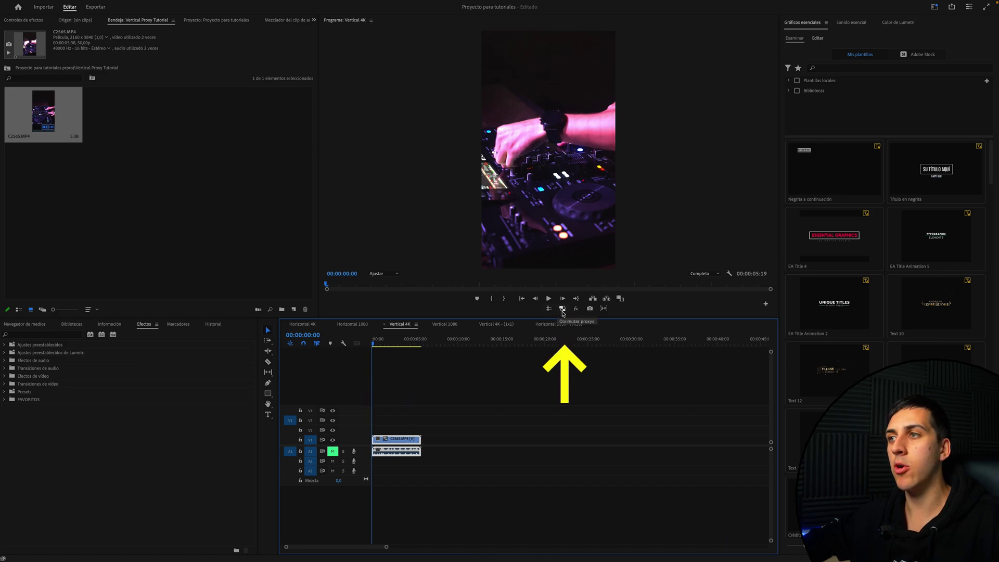
# Step: Add the Toggle Proxies button to the Program monitor's button bar
pyautogui.click(562, 310)
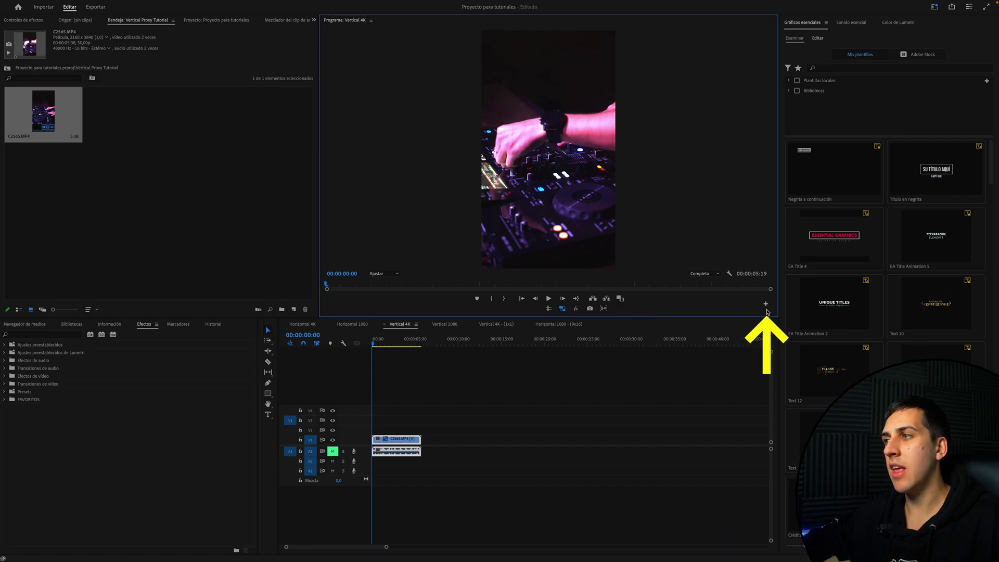
pyautogui.click(765, 307)
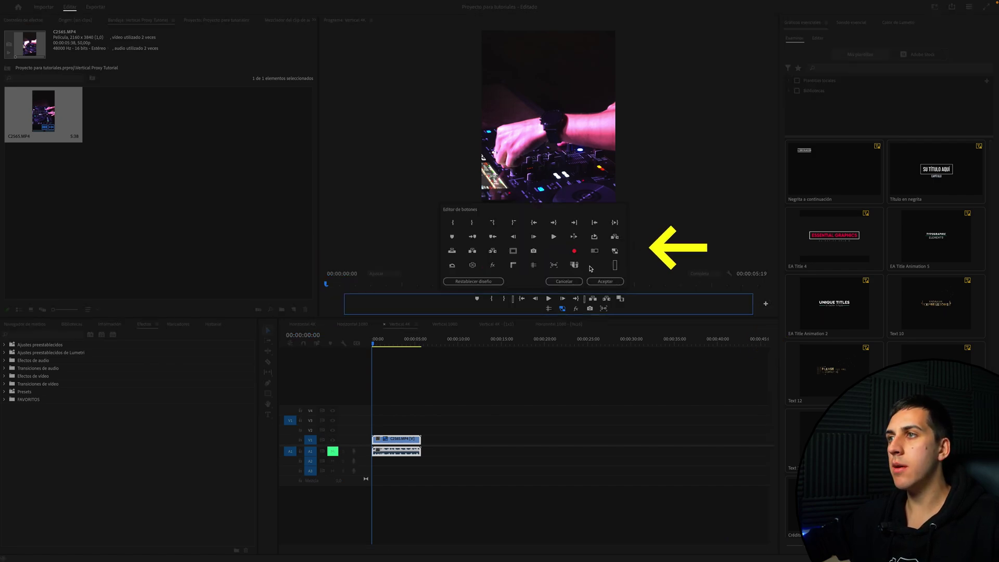
pyautogui.moveTo(615, 251)
pyautogui.mouseDown()
pyautogui.moveTo(563, 310)
pyautogui.moveTo(576, 309)
pyautogui.mouseUp()
pyautogui.press('Return')
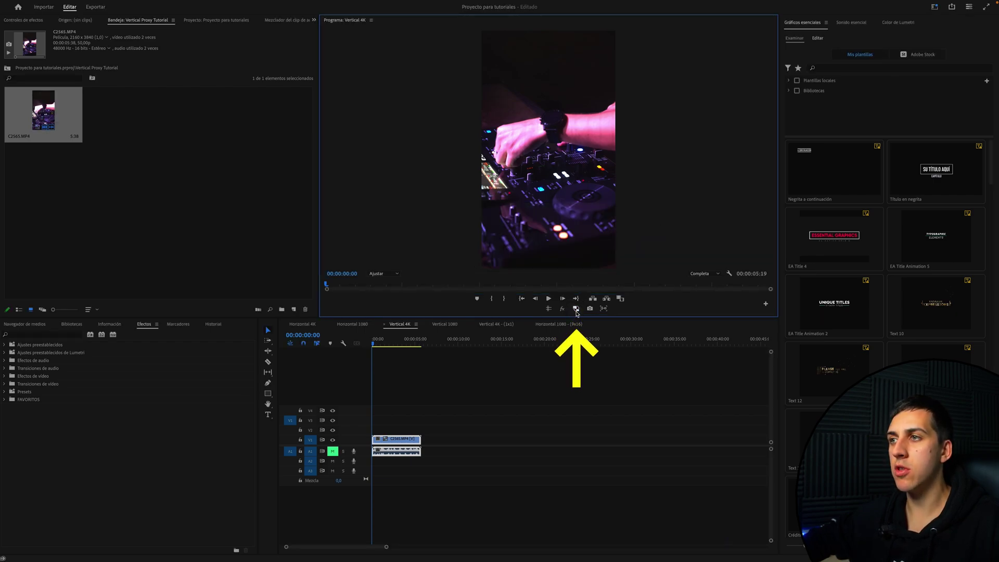
# Step: Switch proxies on, off and on again with the new button, then open Export
pyautogui.click(576, 308)
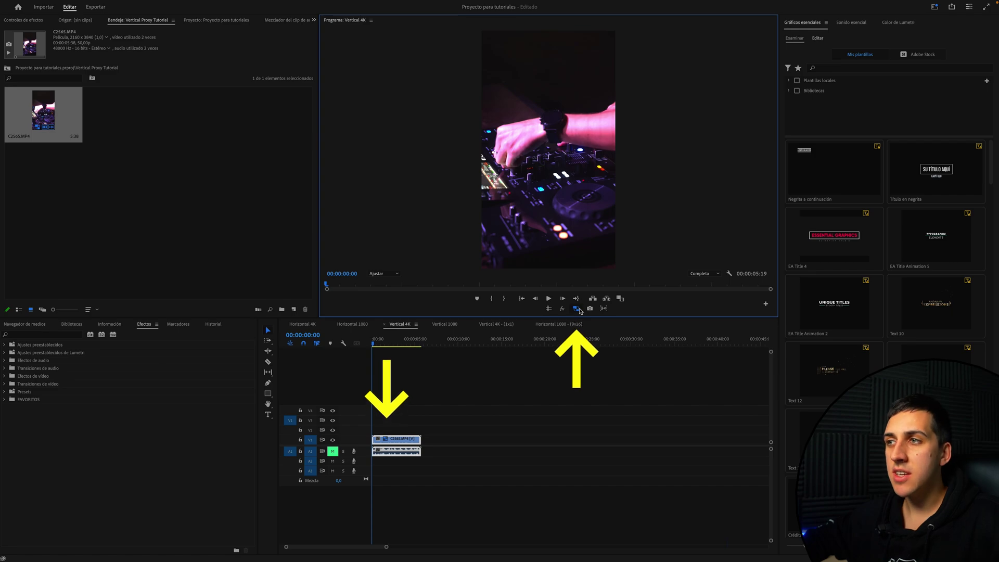
pyautogui.click(577, 310)
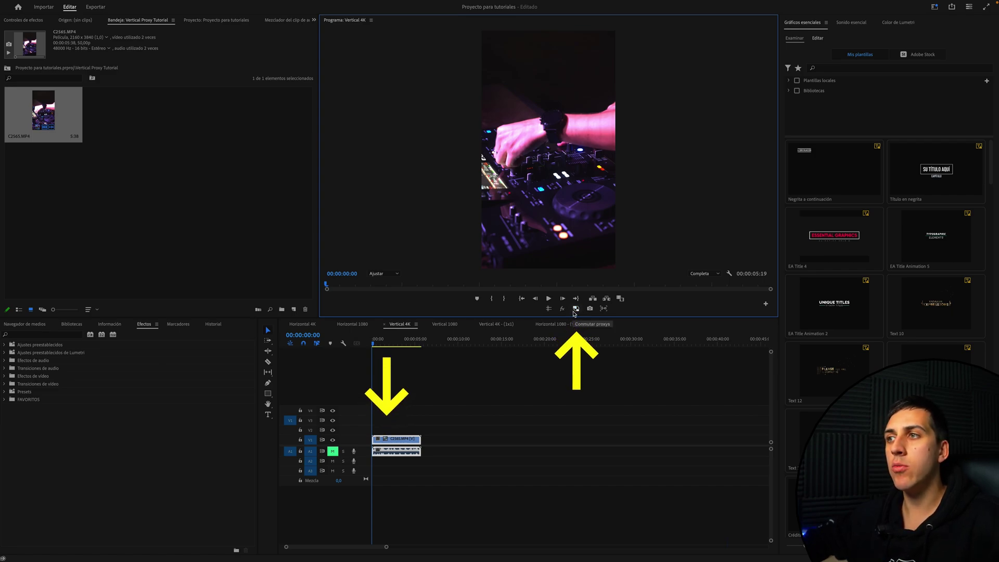
pyautogui.click(575, 313)
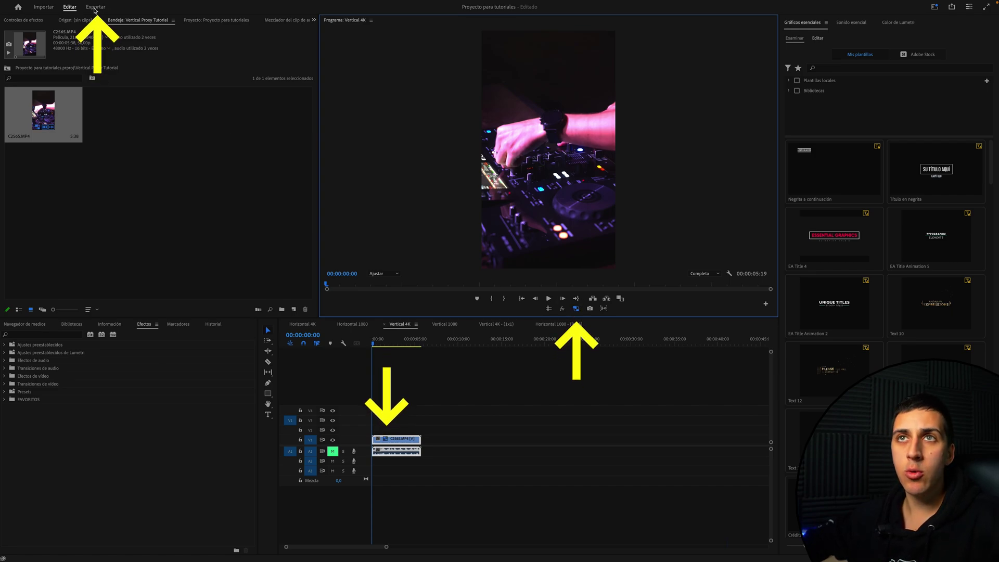
pyautogui.click(95, 7)
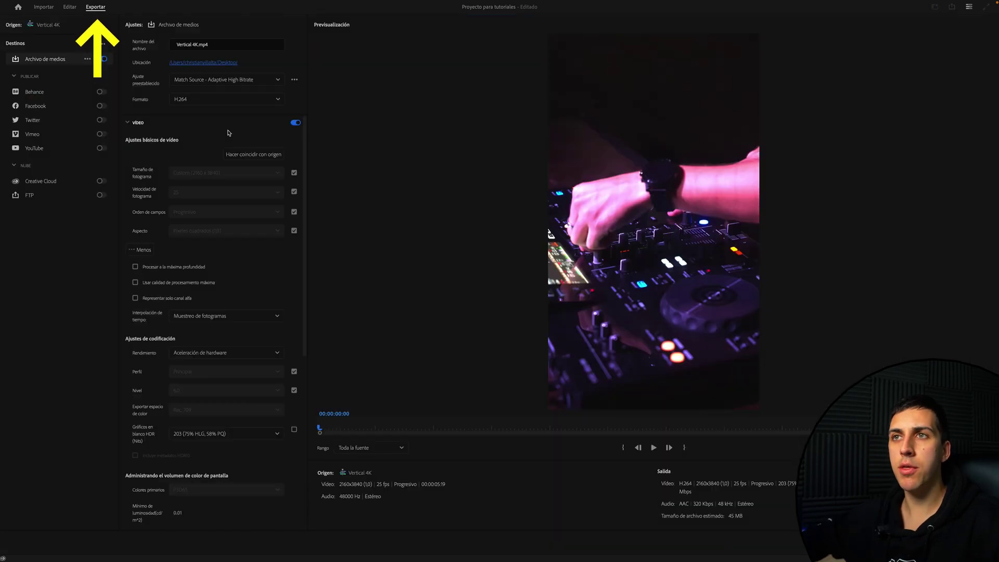